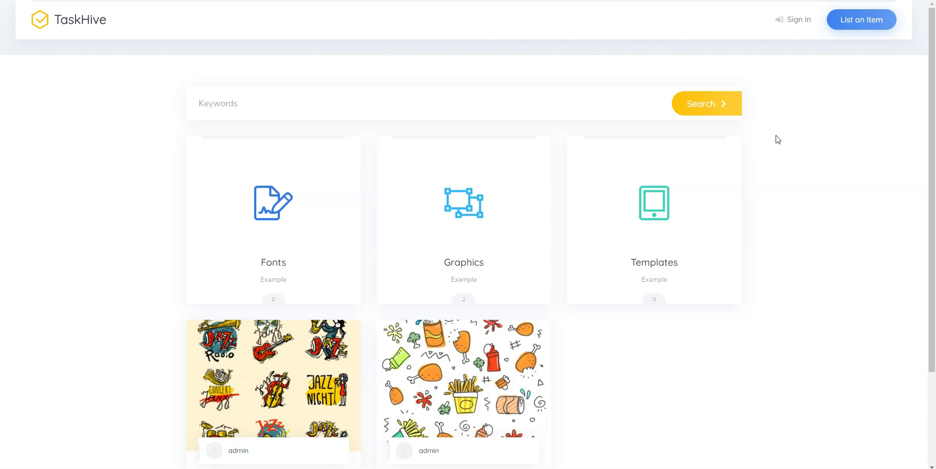
# Go from the admin dashboard to the theme upload option under Appearance > Themes > Add New.
pyautogui.scroll(-3, 778, 140)
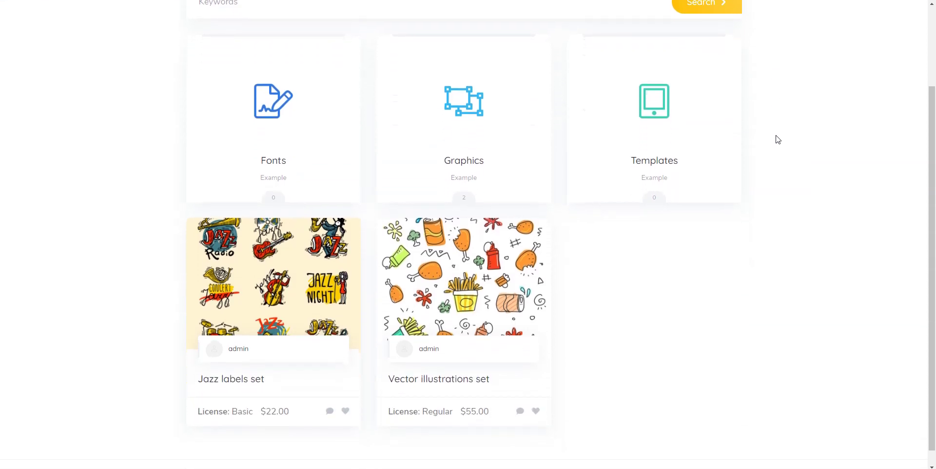
pyautogui.scroll(3, 778, 139)
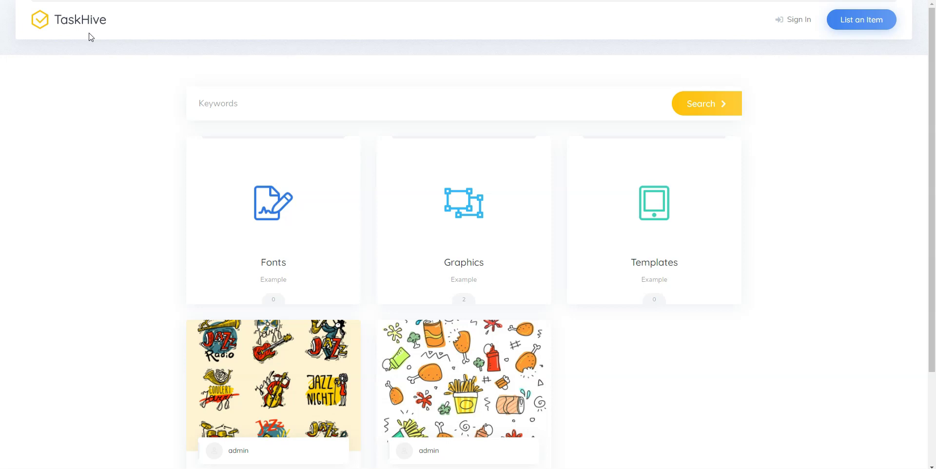
pyautogui.click(89, 37)
pyautogui.click(42, 32)
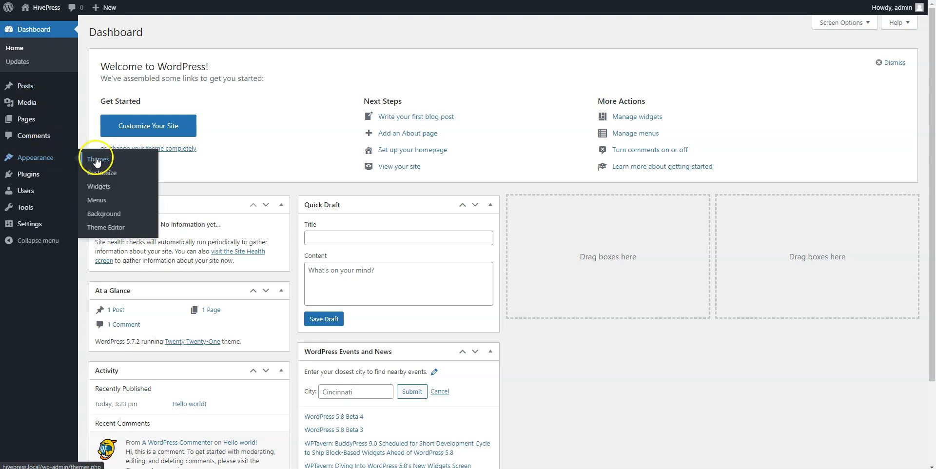
pyautogui.click(97, 161)
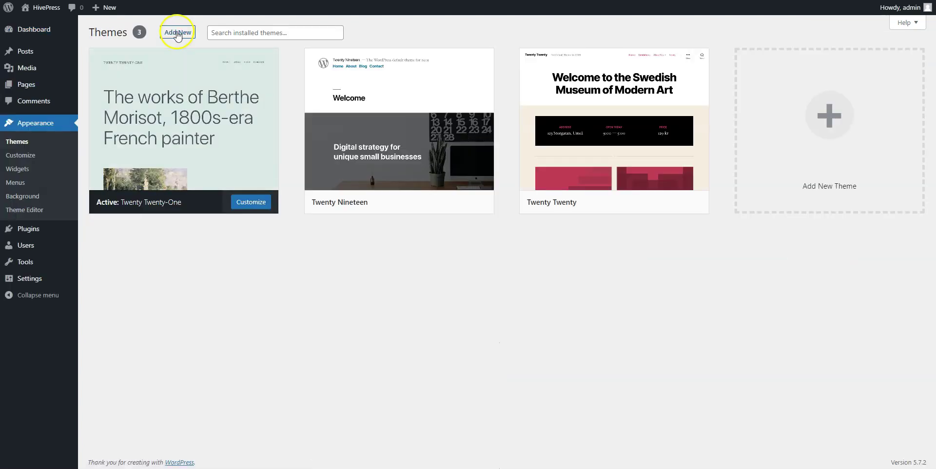
pyautogui.click(178, 32)
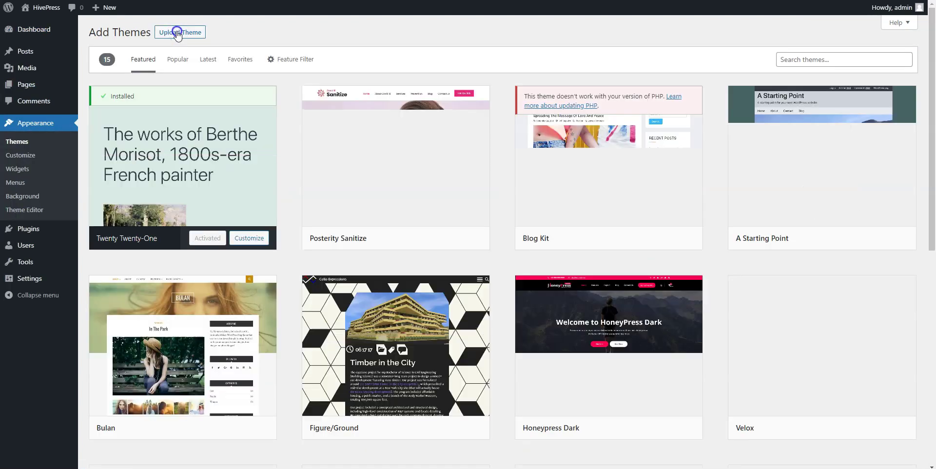
pyautogui.click(178, 33)
pyautogui.click(475, 117)
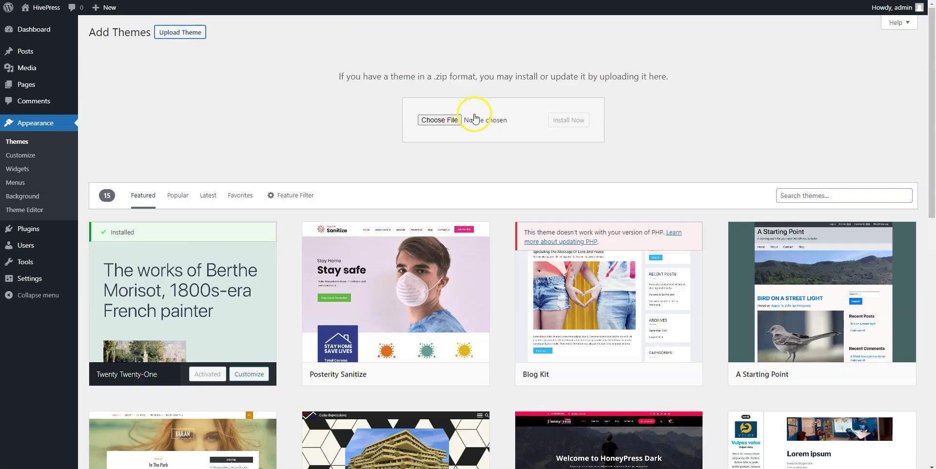
# Install the TaskHive theme from taskhive.zip and activate it.
pyautogui.click(444, 120)
pyautogui.click(173, 117)
pyautogui.click(417, 271)
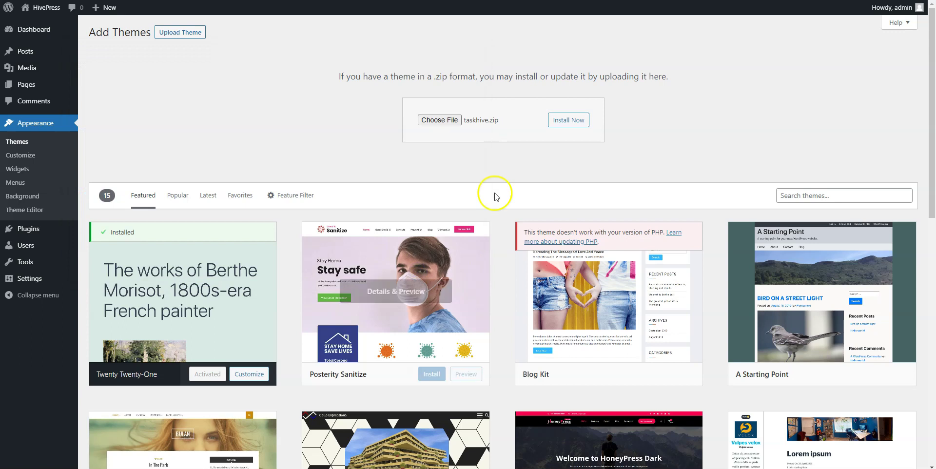
pyautogui.click(569, 120)
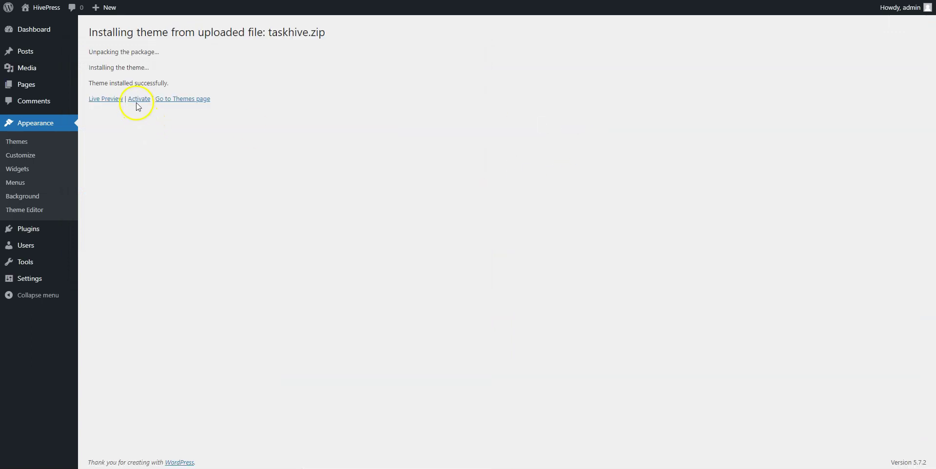
pyautogui.click(139, 99)
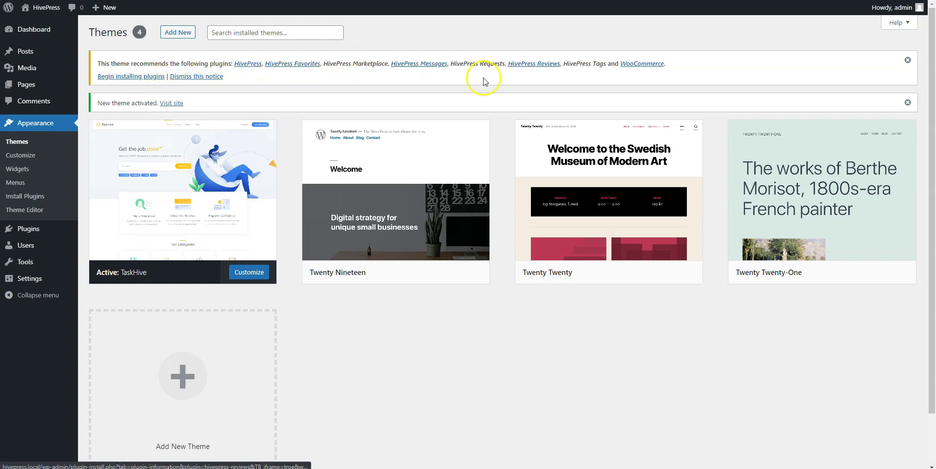
# Bulk-install all eight recommended HivePress and WooCommerce plugins.
pyautogui.click(139, 77)
pyautogui.click(98, 86)
pyautogui.click(134, 67)
pyautogui.click(113, 89)
pyautogui.click(151, 68)
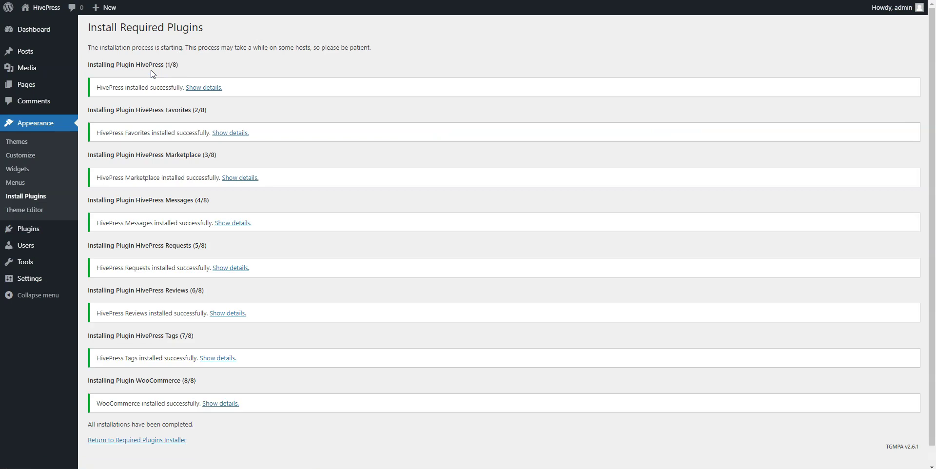
pyautogui.scroll(-1, 151, 73)
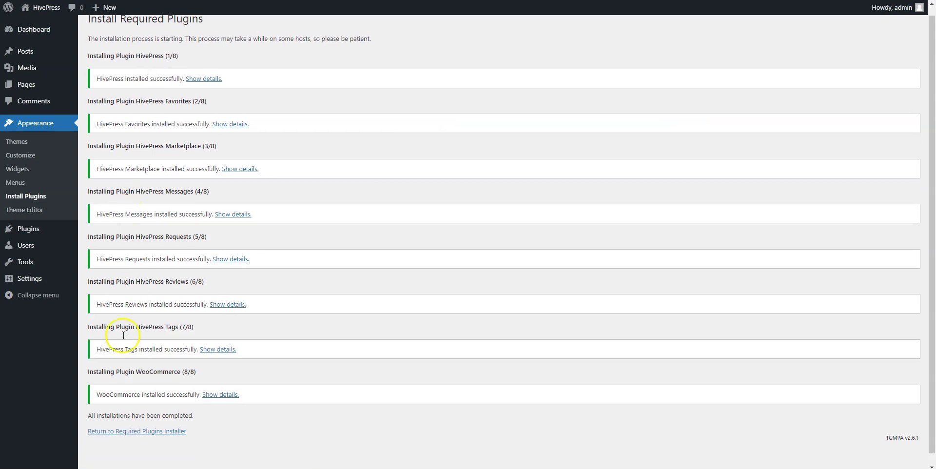
# Bulk-activate the eight installed plugins and skip the WooCommerce store details setup.
pyautogui.click(117, 433)
pyautogui.click(99, 85)
pyautogui.click(119, 67)
pyautogui.click(107, 109)
pyautogui.click(152, 68)
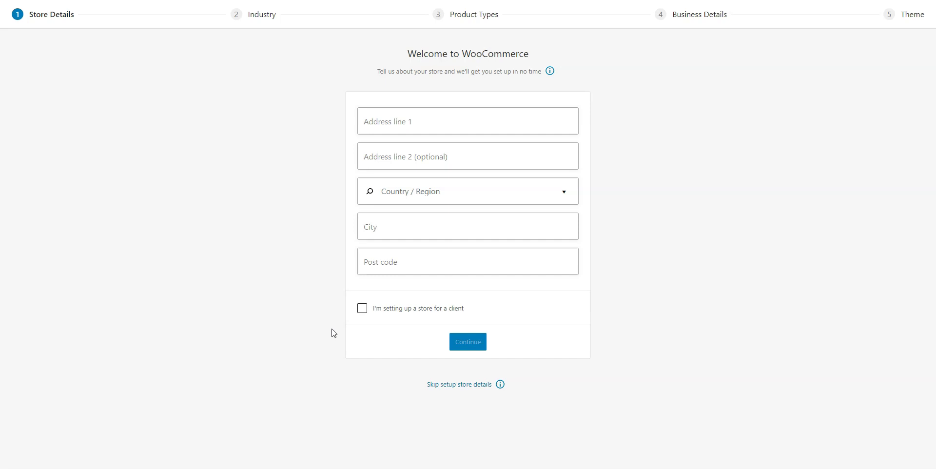
pyautogui.click(438, 385)
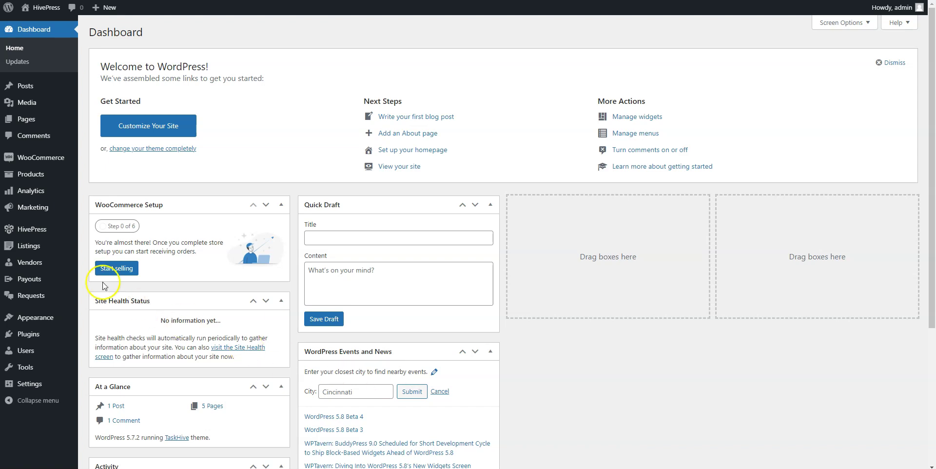
# Tick Require file attachments in HivePress Listings settings, leave allowed file types empty, and save.
pyautogui.moveTo(41, 236)
pyautogui.click(106, 233)
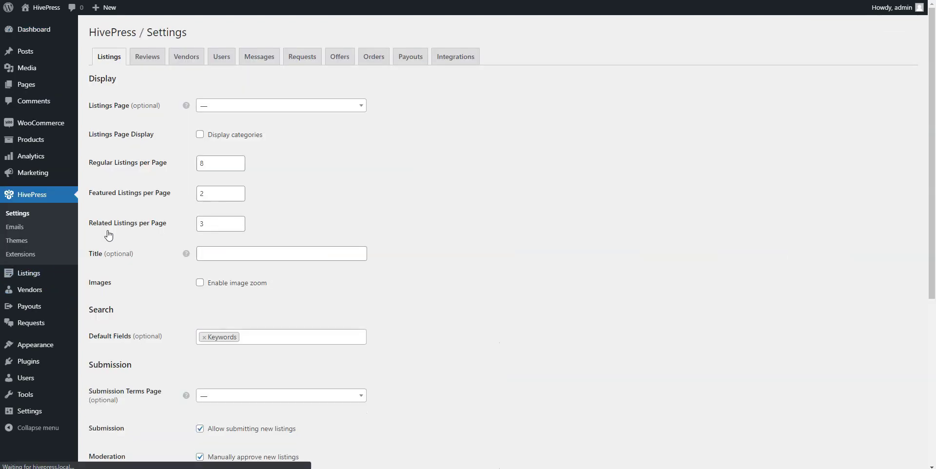
pyautogui.scroll(-5, 108, 235)
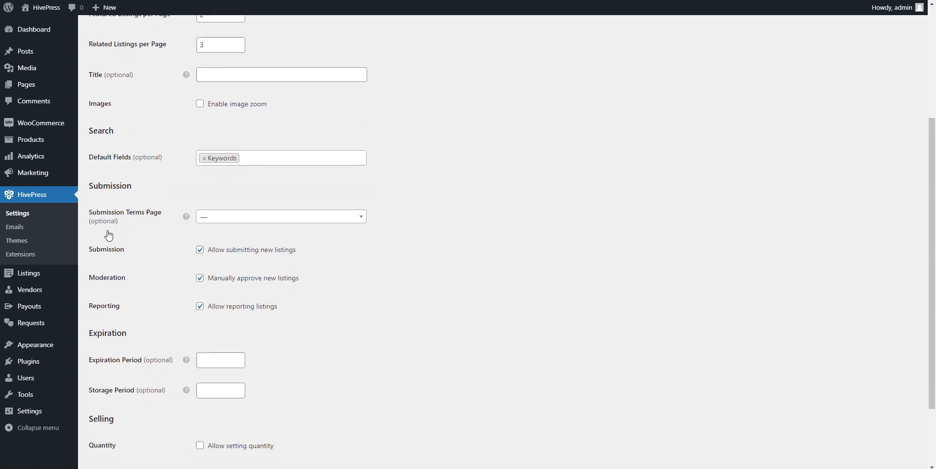
pyautogui.click(200, 385)
pyautogui.click(204, 409)
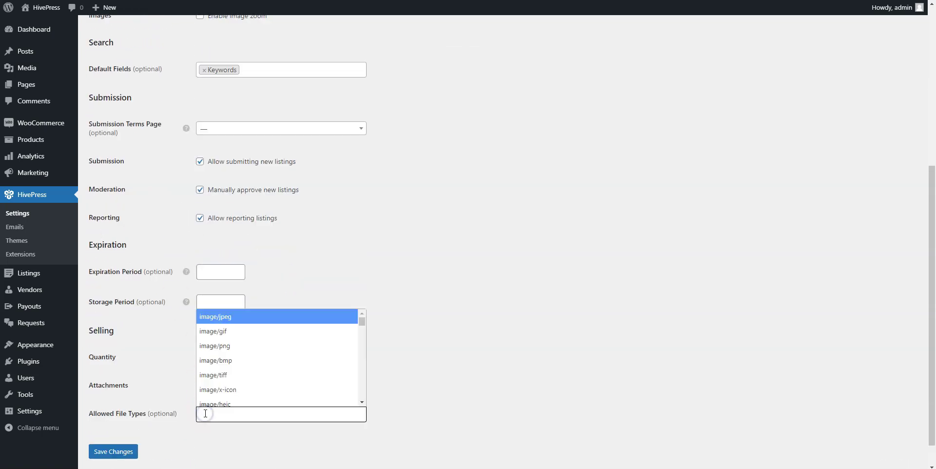
pyautogui.scroll(-3, 226, 388)
pyautogui.scroll(3, 225, 387)
pyautogui.click(208, 437)
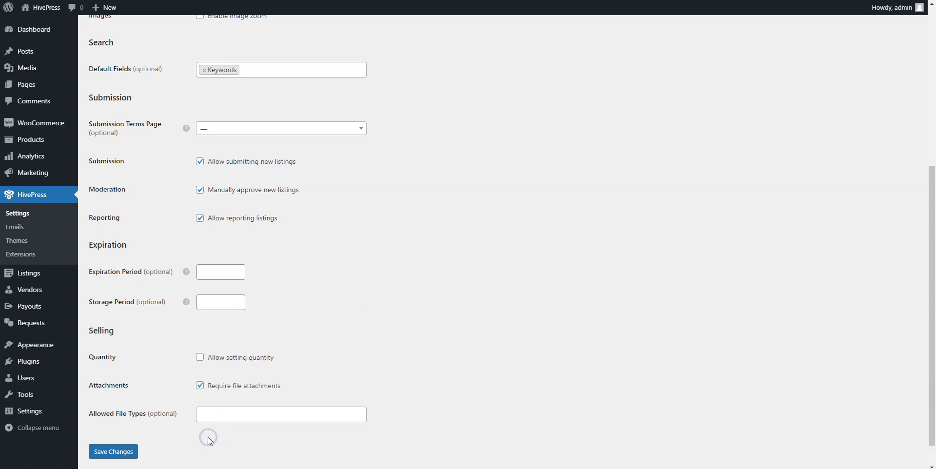
pyautogui.click(124, 454)
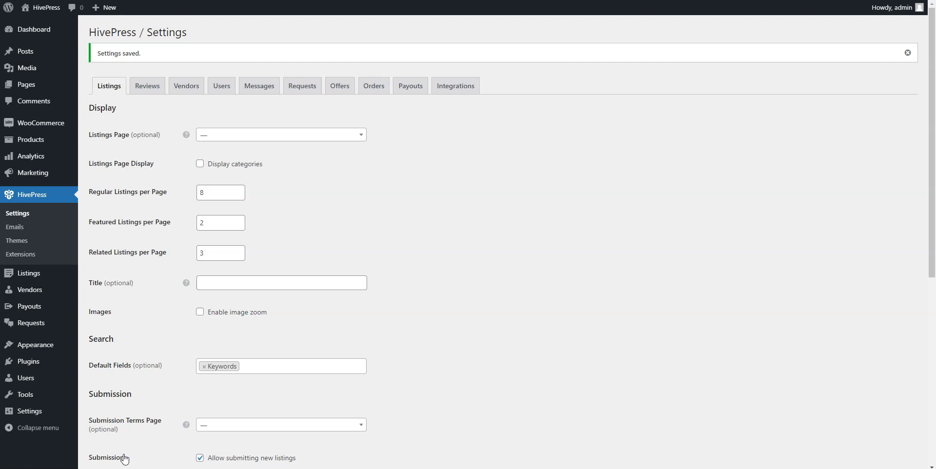
# Start a new listing category named Graphics with the description Example.
pyautogui.moveTo(30, 276)
pyautogui.click(95, 305)
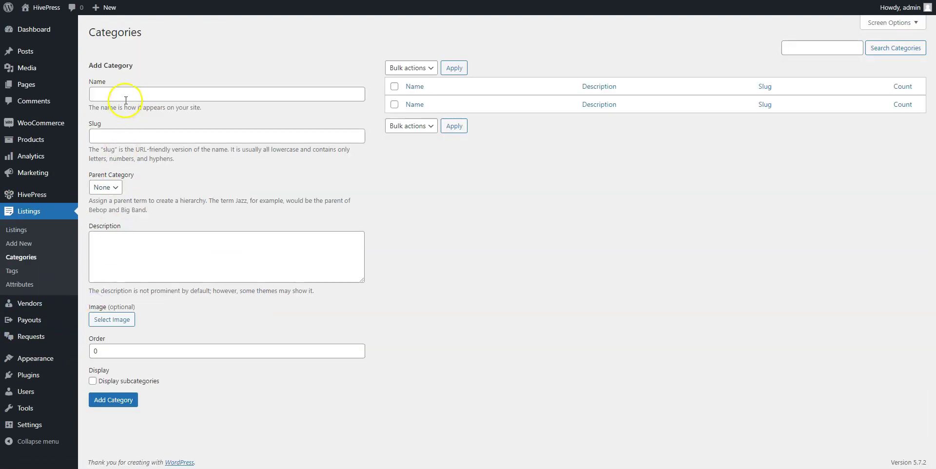
pyautogui.click(127, 97)
pyautogui.write('Gra')
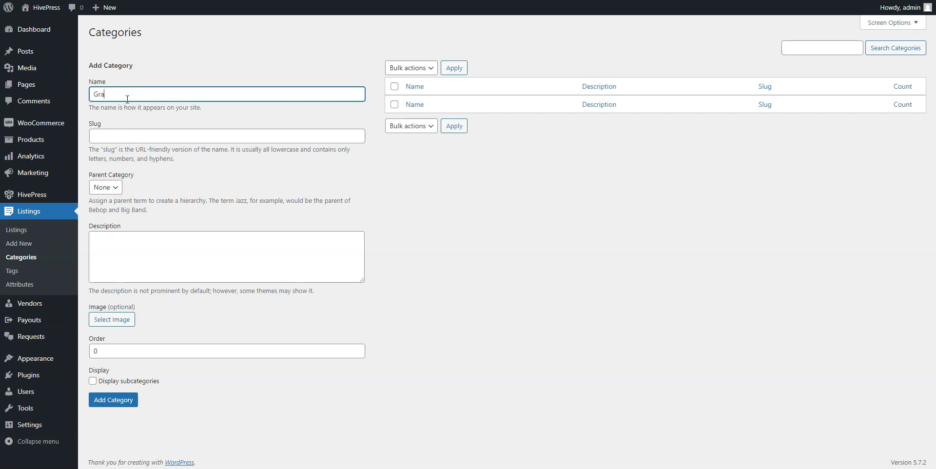
pyautogui.write('phics')
pyautogui.click(118, 249)
pyautogui.write('Example')
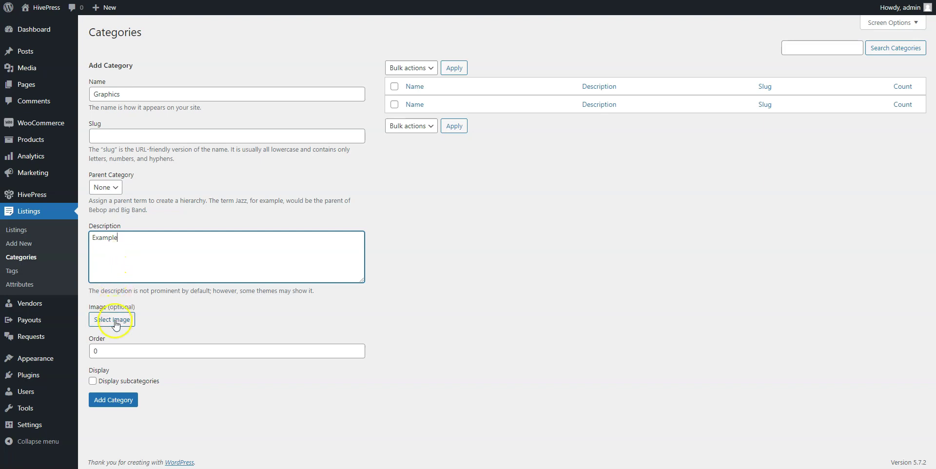
# Upload Graphics.png as the category image and add the Graphics category.
pyautogui.click(114, 320)
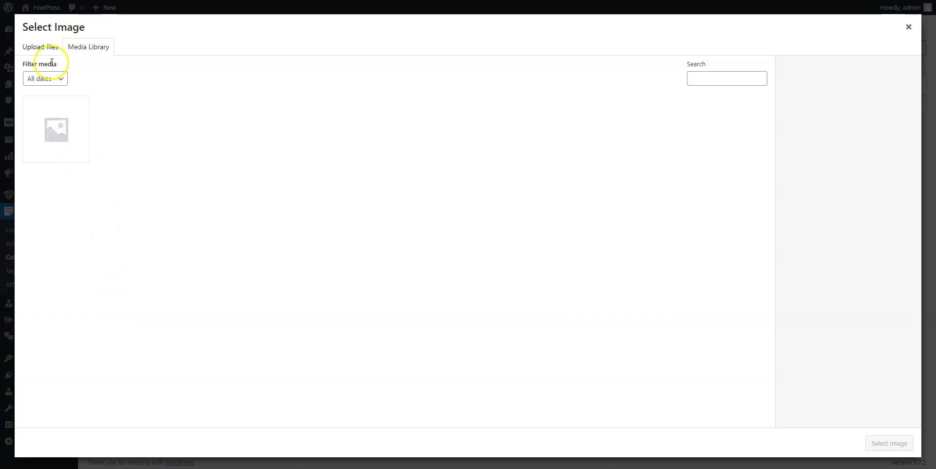
pyautogui.click(48, 52)
pyautogui.click(451, 220)
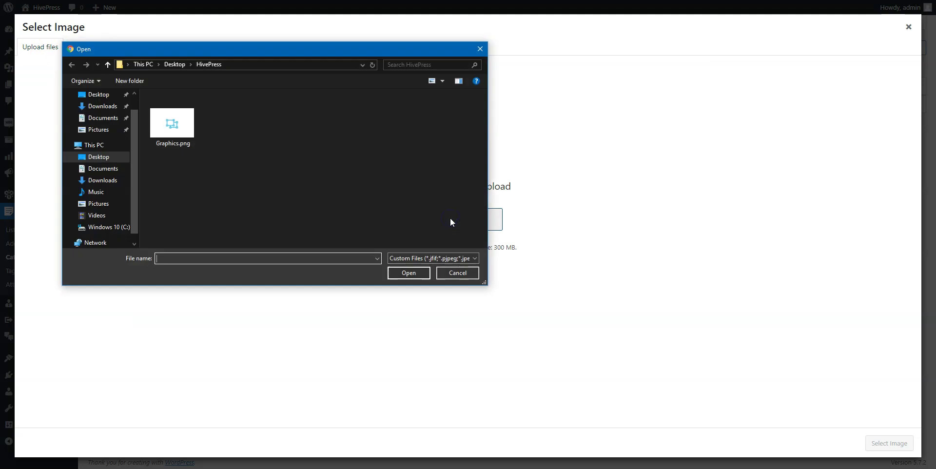
pyautogui.click(172, 123)
pyautogui.click(413, 273)
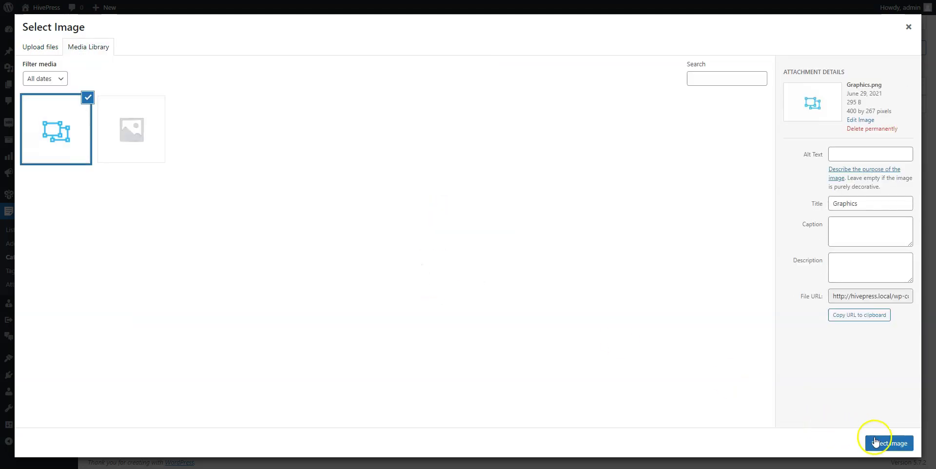
pyautogui.click(881, 444)
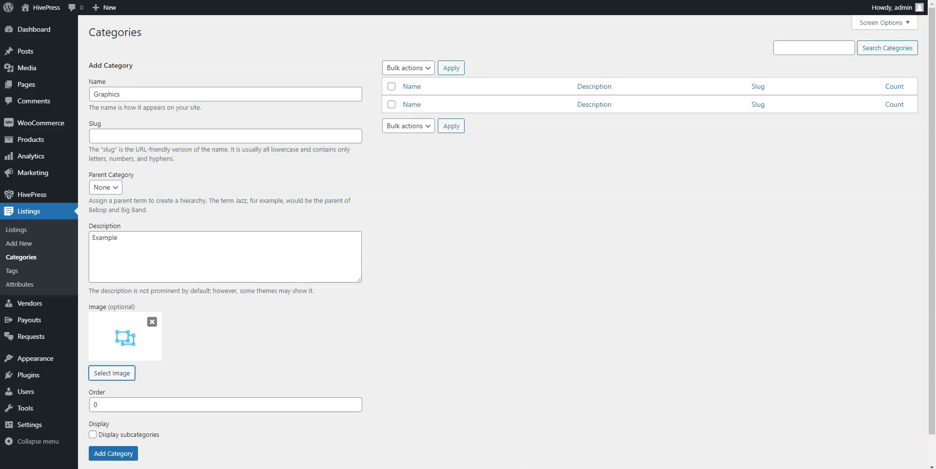
pyautogui.click(120, 456)
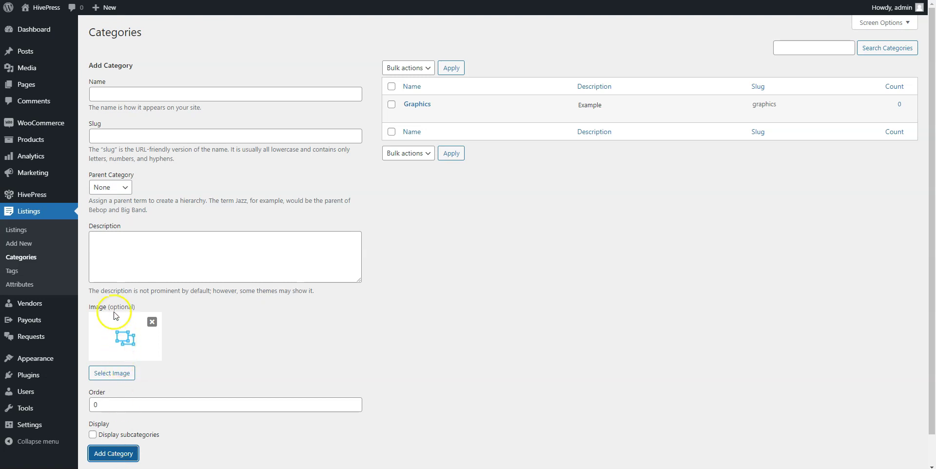
pyautogui.click(17, 285)
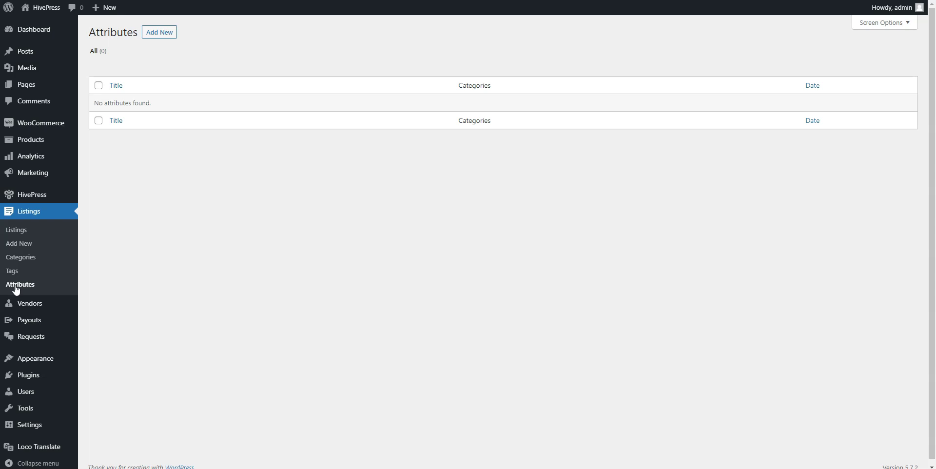
# Create a front-end editable License Select attribute, filterable and sortable, with a Select search field.
pyautogui.click(165, 33)
pyautogui.write('License')
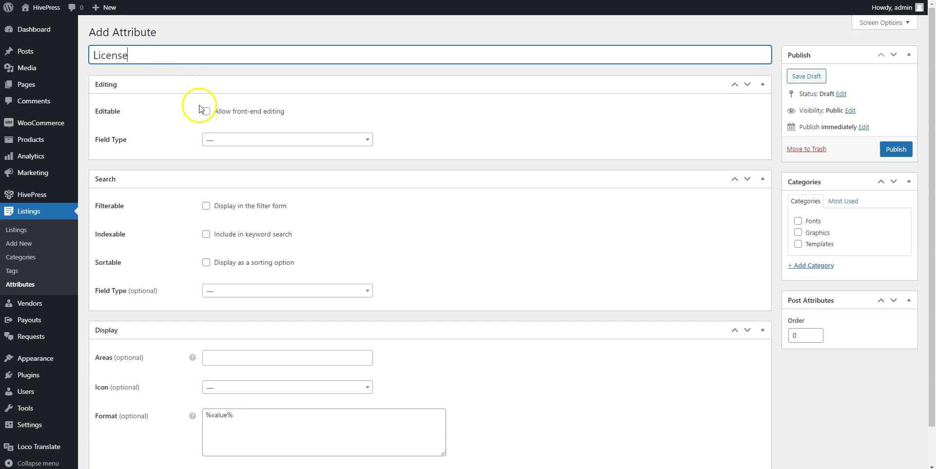
pyautogui.click(206, 111)
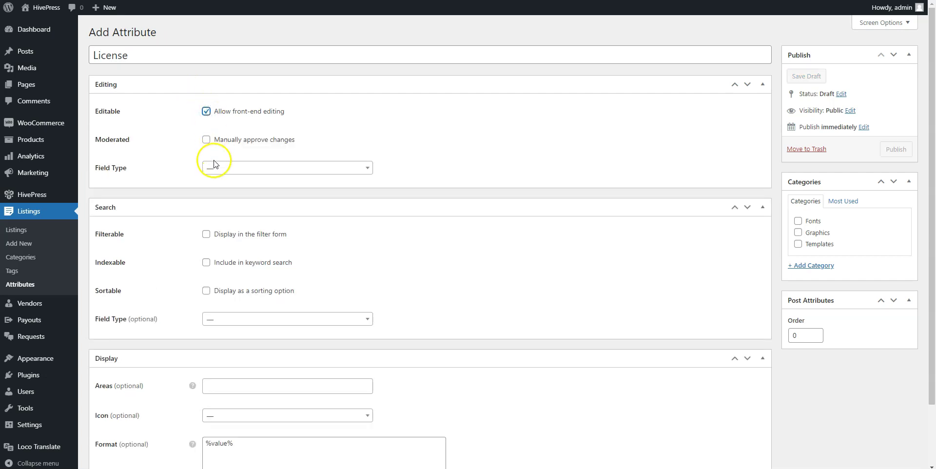
pyautogui.click(213, 167)
pyautogui.scroll(-3, 226, 213)
pyautogui.click(226, 223)
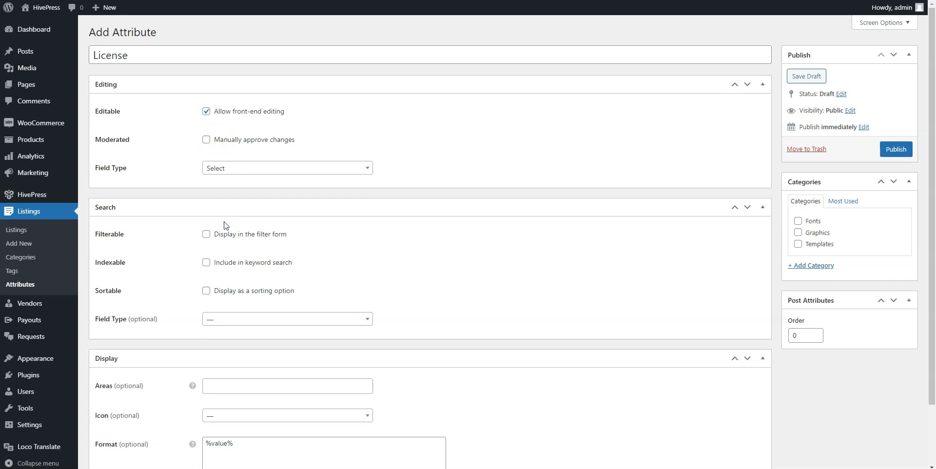
pyautogui.click(206, 234)
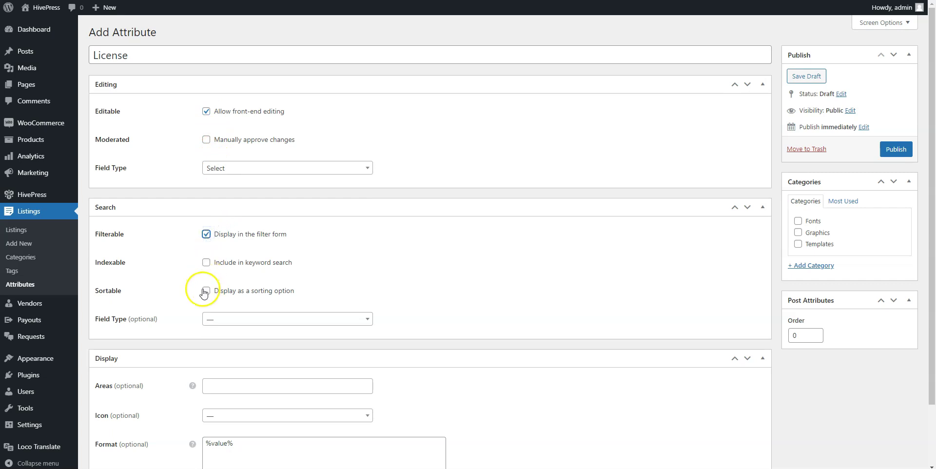
pyautogui.click(205, 291)
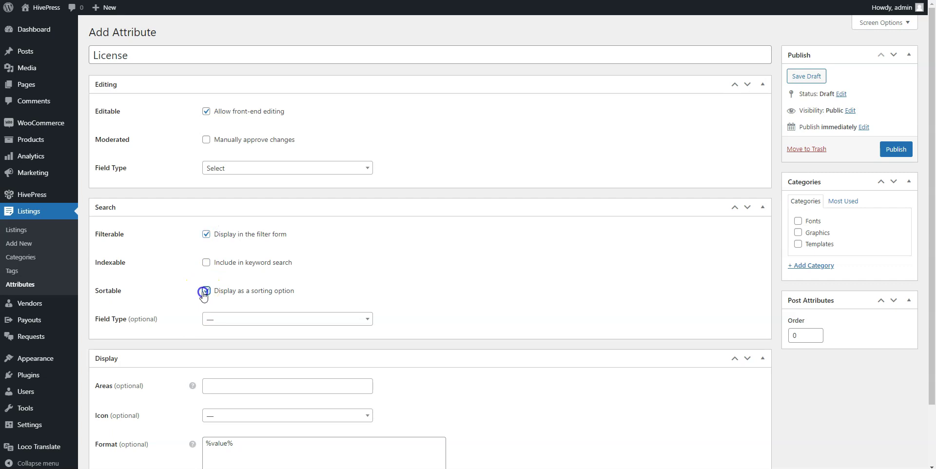
pyautogui.click(225, 318)
pyautogui.scroll(-2, 245, 360)
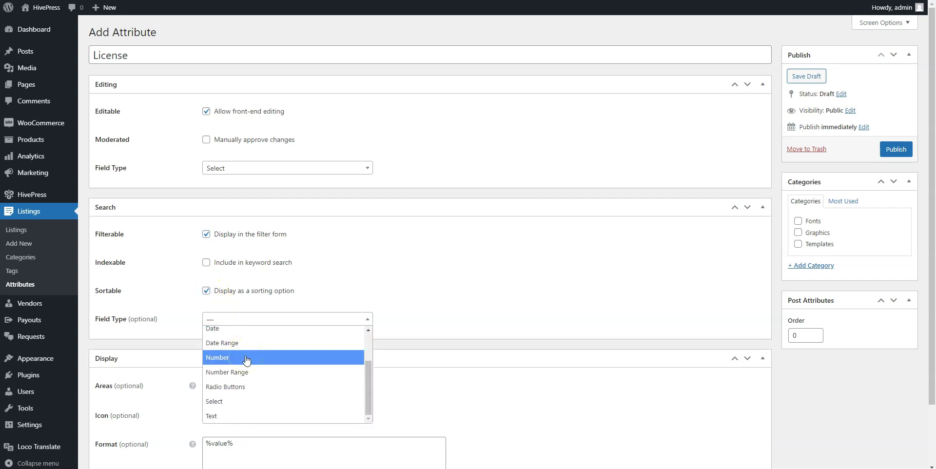
pyautogui.click(229, 401)
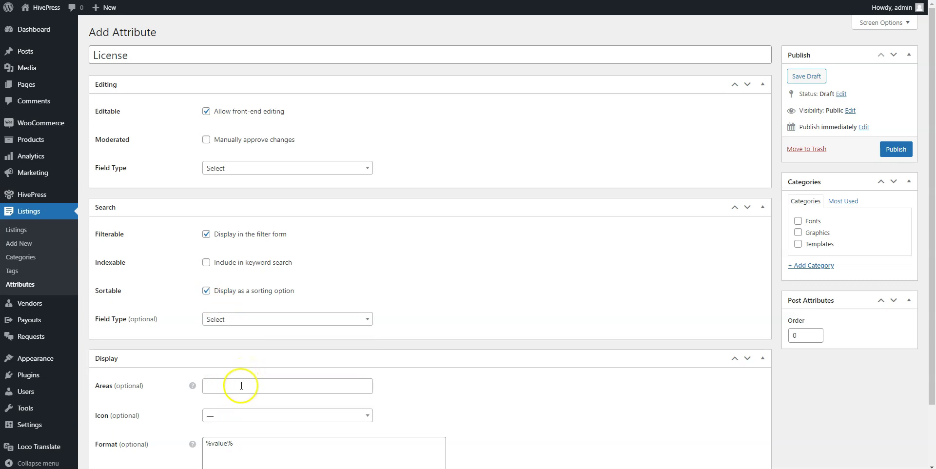
# Show License in Block (primary) and Page (primary) areas as %label%: %value%, then publish.
pyautogui.click(239, 387)
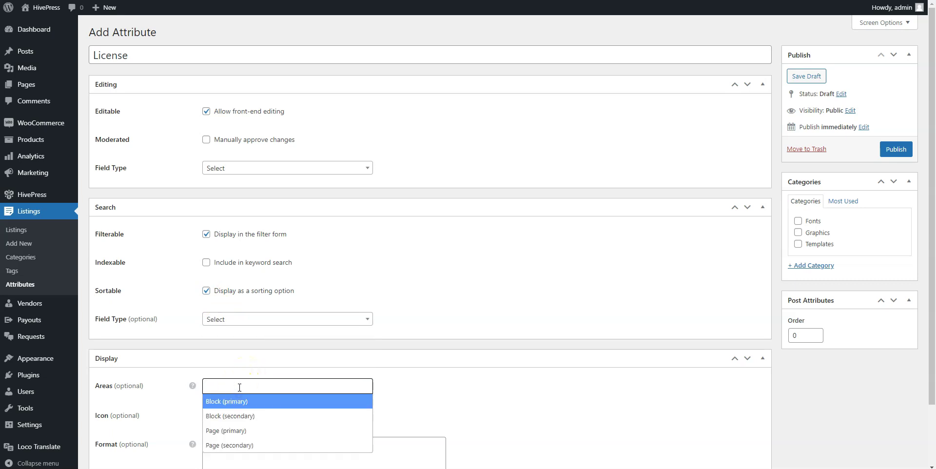
pyautogui.click(239, 401)
pyautogui.click(273, 387)
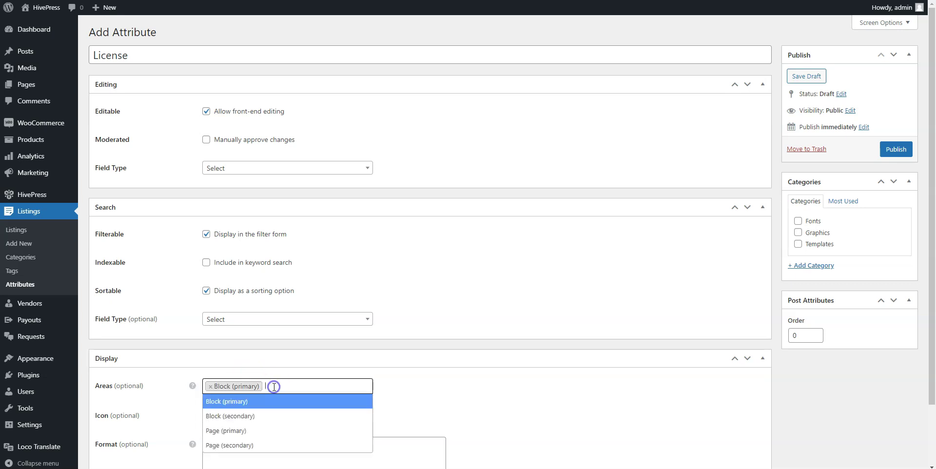
pyautogui.click(250, 431)
pyautogui.click(238, 441)
pyautogui.write('%label%: %value%')
pyautogui.scroll(-2, 253, 427)
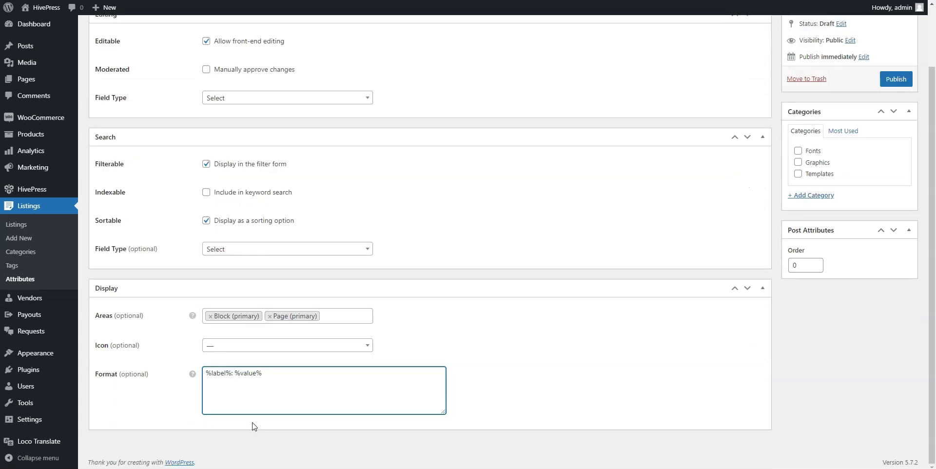
pyautogui.scroll(2, 253, 425)
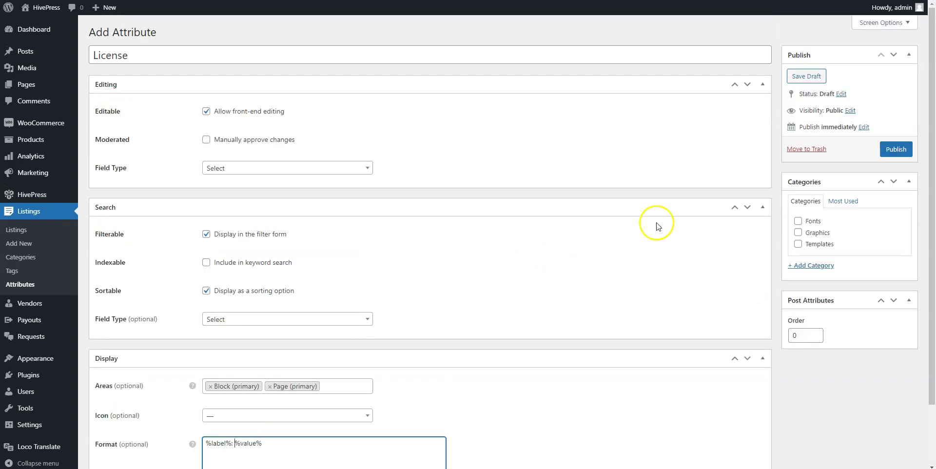
pyautogui.click(900, 155)
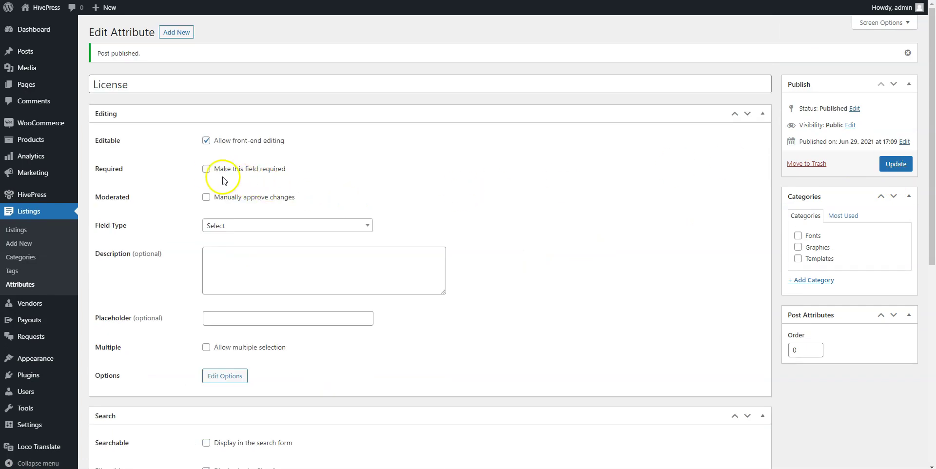
# Make License a required field and add its options Basic, Regular and Extended.
pyautogui.click(207, 169)
pyautogui.click(230, 378)
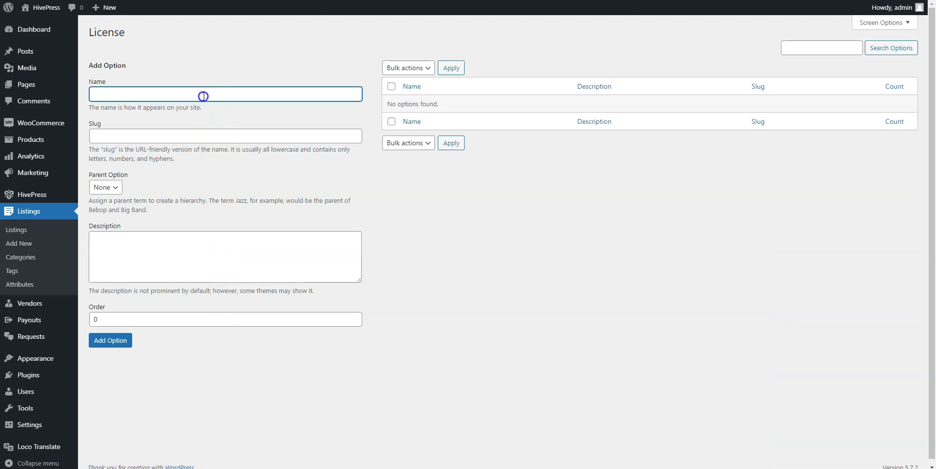
pyautogui.write('Basic')
pyautogui.click(113, 340)
pyautogui.click(138, 92)
pyautogui.write('Regular')
pyautogui.click(112, 341)
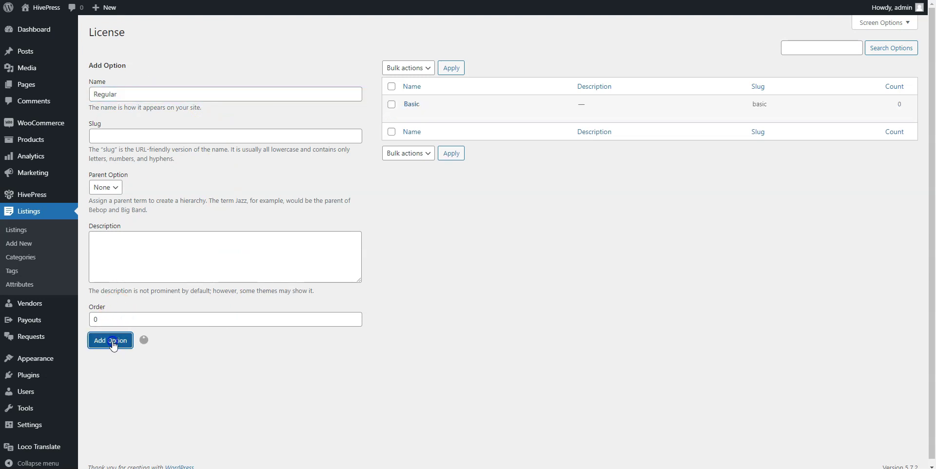
pyautogui.click(135, 98)
pyautogui.write('Extend')
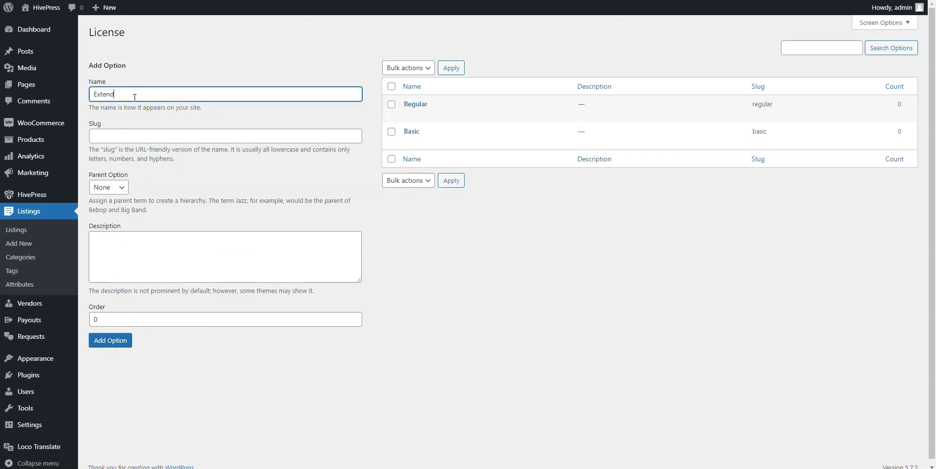
pyautogui.write('ed')
pyautogui.click(110, 340)
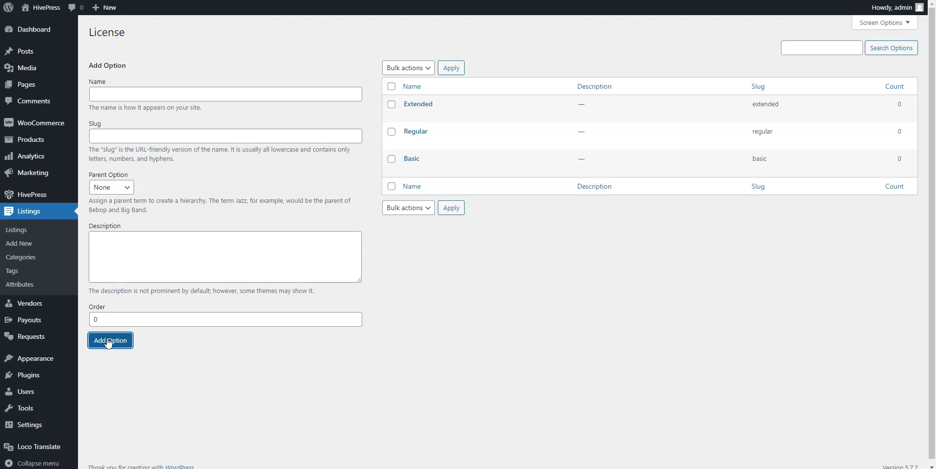
# On the site front end, start a Graphics listing with Illustrations set.png as its image.
pyautogui.click(49, 8)
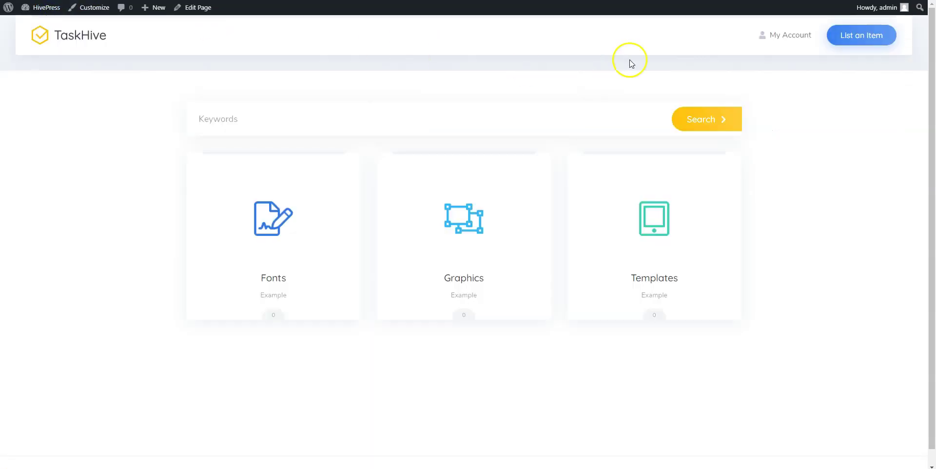
pyautogui.click(873, 36)
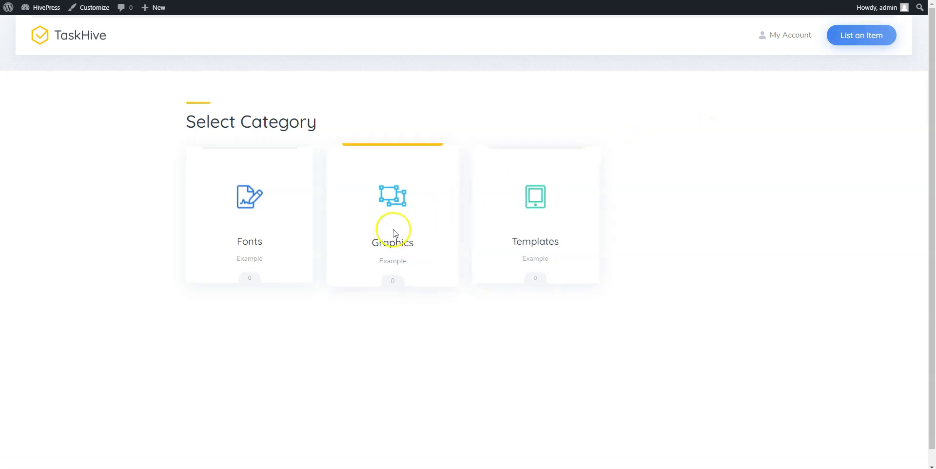
pyautogui.click(396, 242)
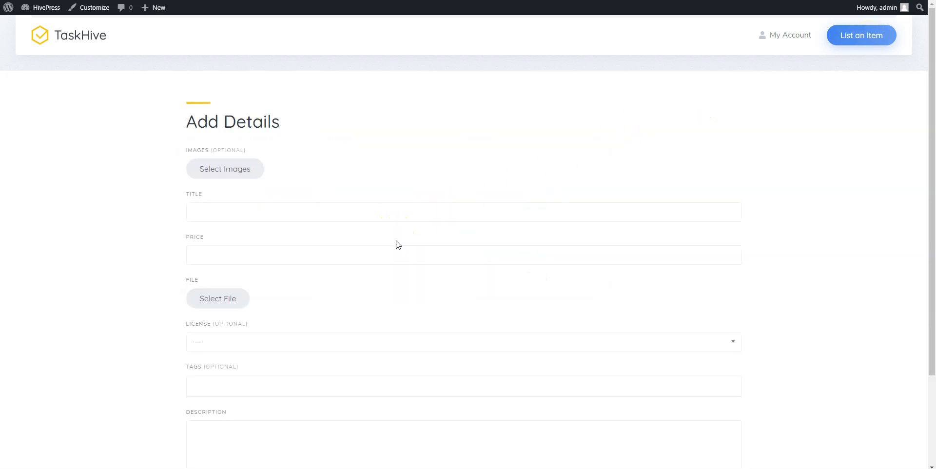
pyautogui.click(235, 169)
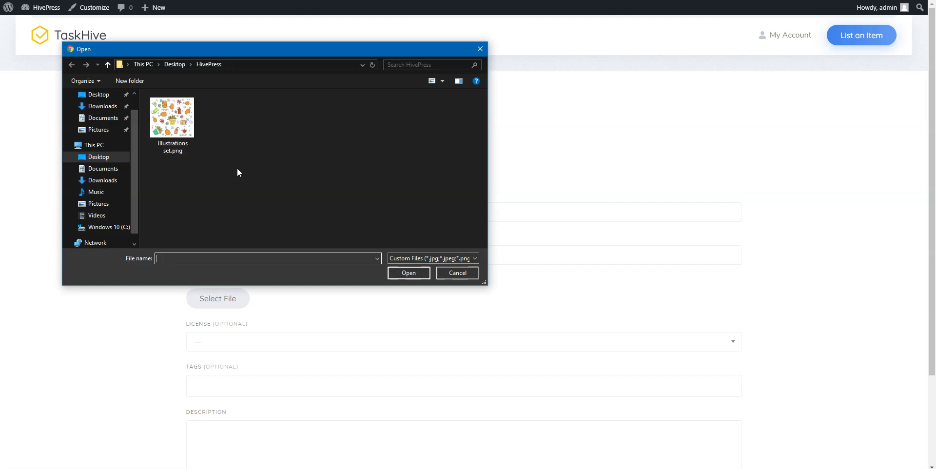
pyautogui.click(193, 147)
pyautogui.click(409, 273)
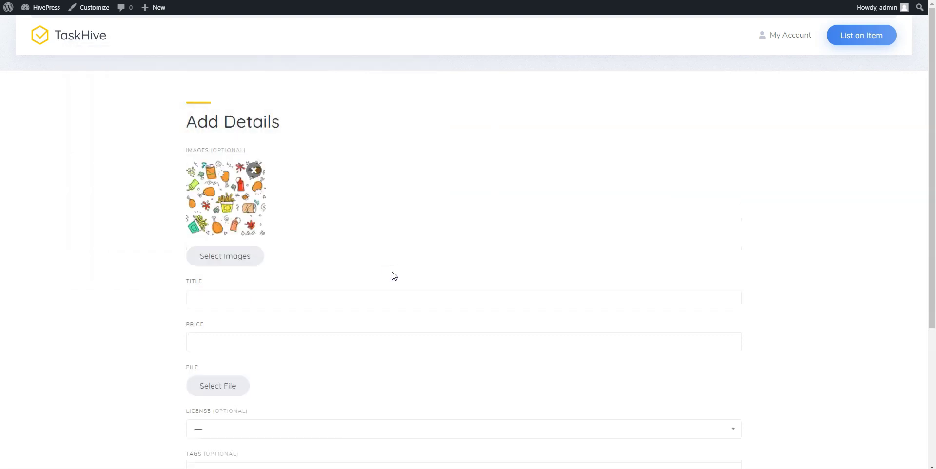
# Title the listing 'Vector illustrations set', price it at 55, and add a description.
pyautogui.click(382, 288)
pyautogui.click(373, 304)
pyautogui.write('Vector illustrations set')
pyautogui.click(361, 342)
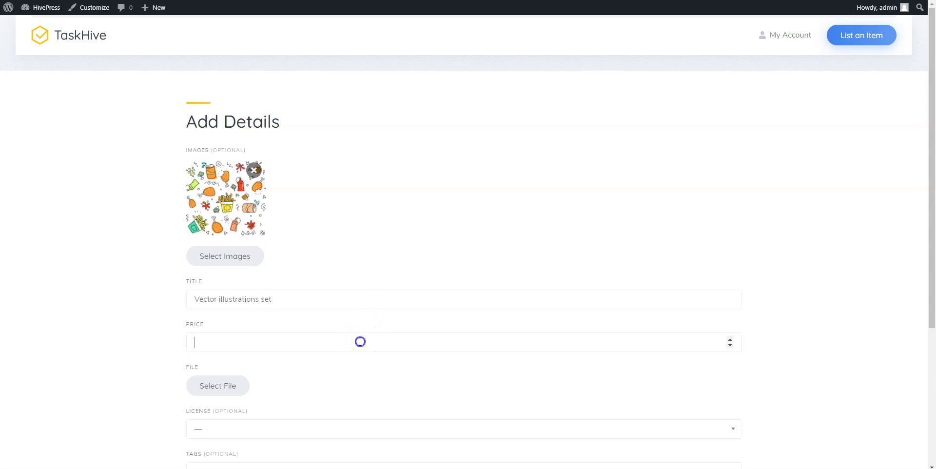
pyautogui.write('55')
pyautogui.scroll(-3, 345, 370)
pyautogui.click(319, 363)
pyautogui.write('Example')
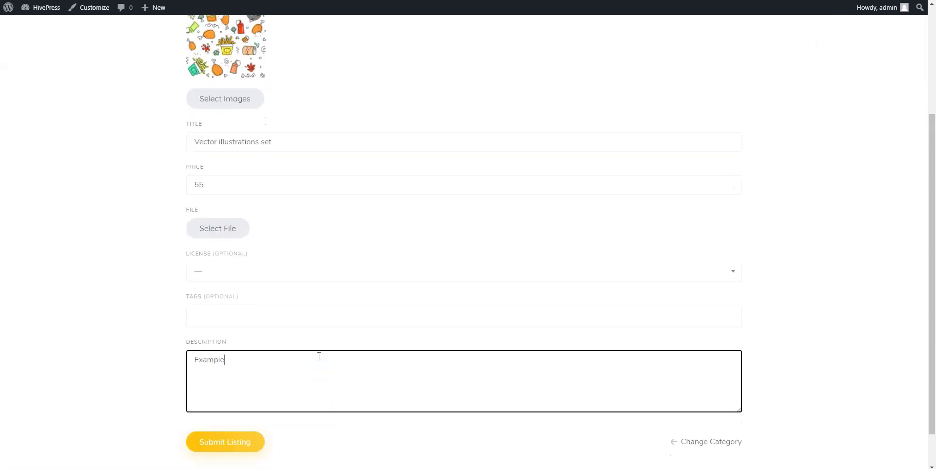
# Set the license to Regular, attach the downloadable zip file, and submit the listing.
pyautogui.click(286, 272)
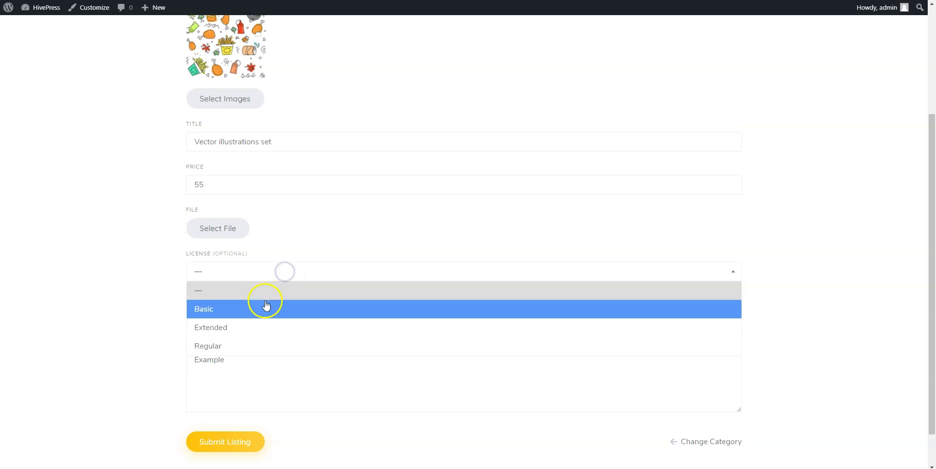
pyautogui.click(262, 346)
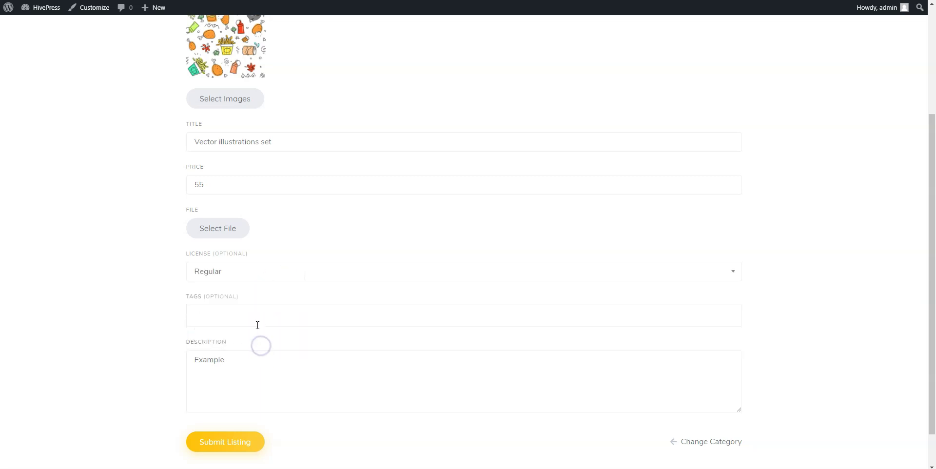
pyautogui.click(225, 227)
pyautogui.click(237, 153)
pyautogui.click(398, 276)
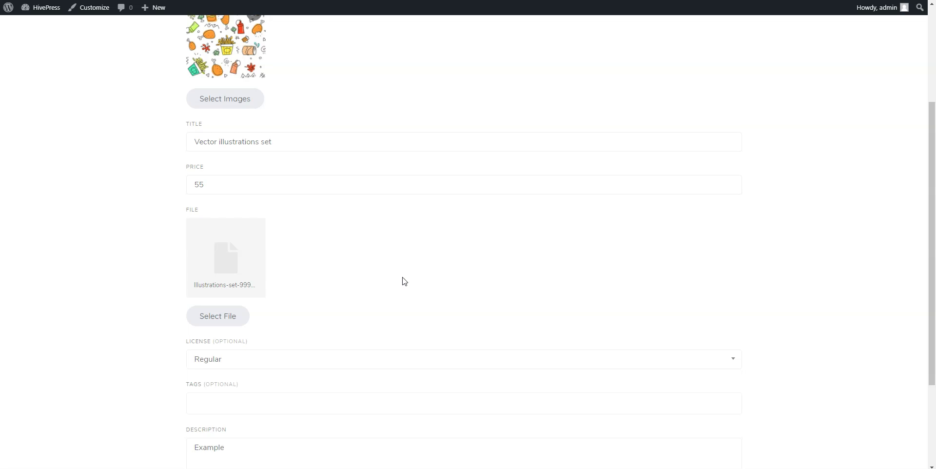
pyautogui.scroll(3, 404, 281)
pyautogui.scroll(-5, 404, 278)
pyautogui.click(231, 420)
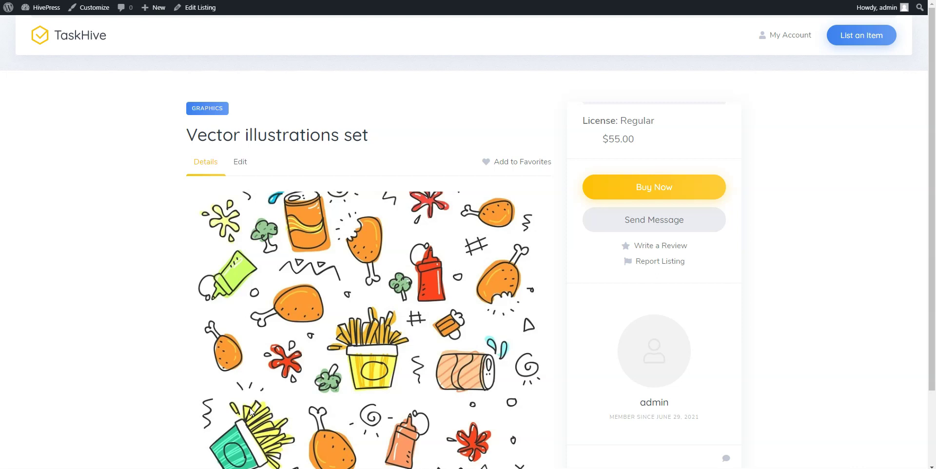
pyautogui.scroll(-2, 249, 408)
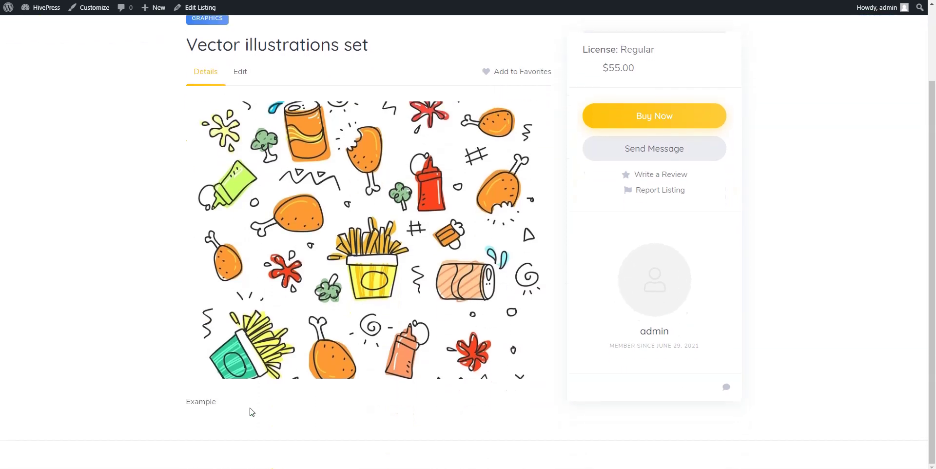
pyautogui.scroll(2, 249, 413)
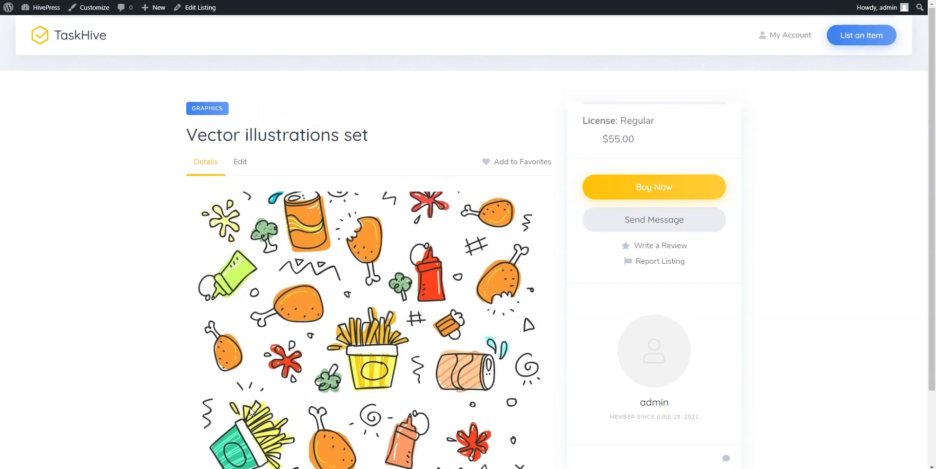
# Sign out of the admin account and open the registration form.
pyautogui.click(787, 36)
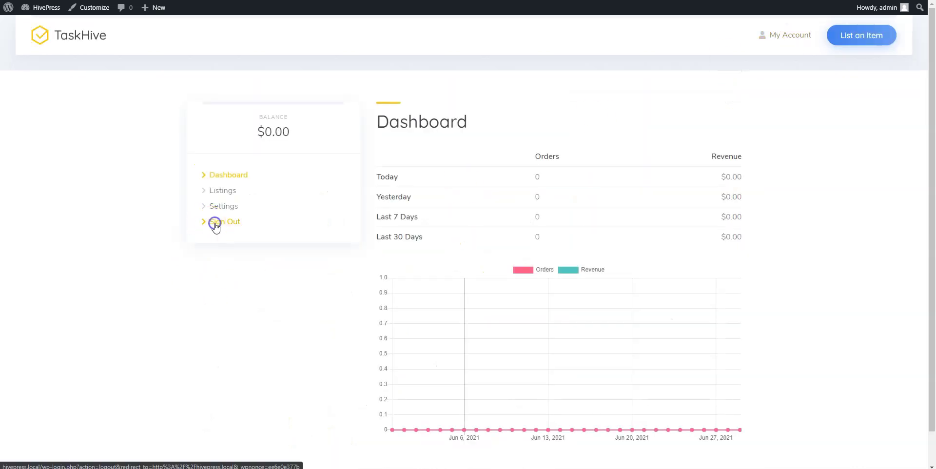
pyautogui.click(216, 225)
pyautogui.click(800, 23)
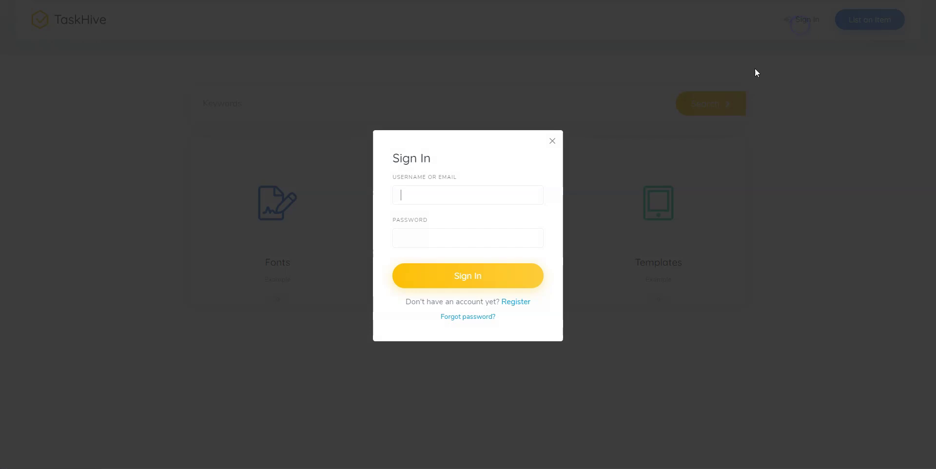
pyautogui.click(516, 302)
# Register a new buyer account with an e-mail address and password.
pyautogui.click(423, 201)
pyautogui.write('exa')
pyautogui.click(423, 201)
pyautogui.write('mple@example.com')
pyautogui.press('Tab')
pyautogui.click(454, 279)
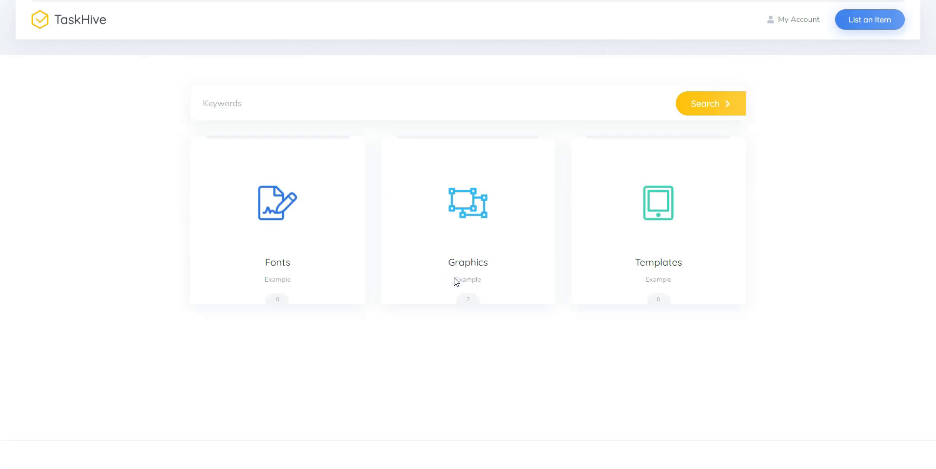
# Browse the two Graphics listings and glance at the License filter without applying it.
pyautogui.click(463, 266)
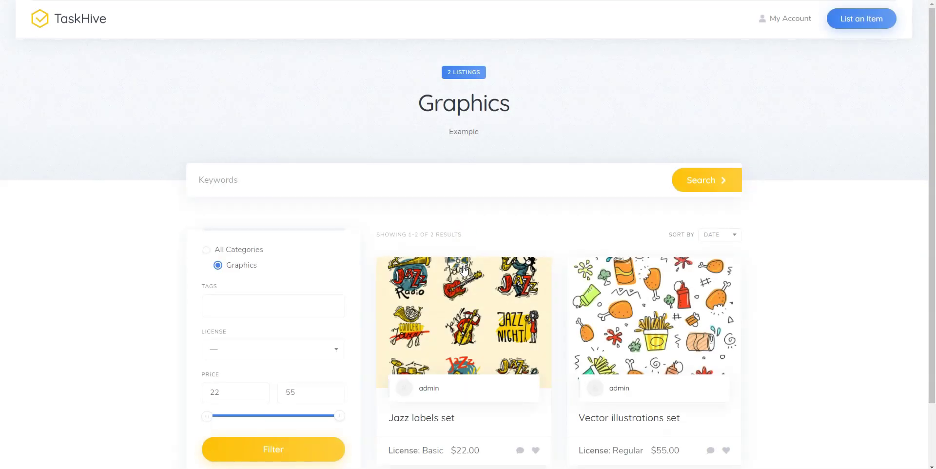
pyautogui.scroll(-2, 464, 270)
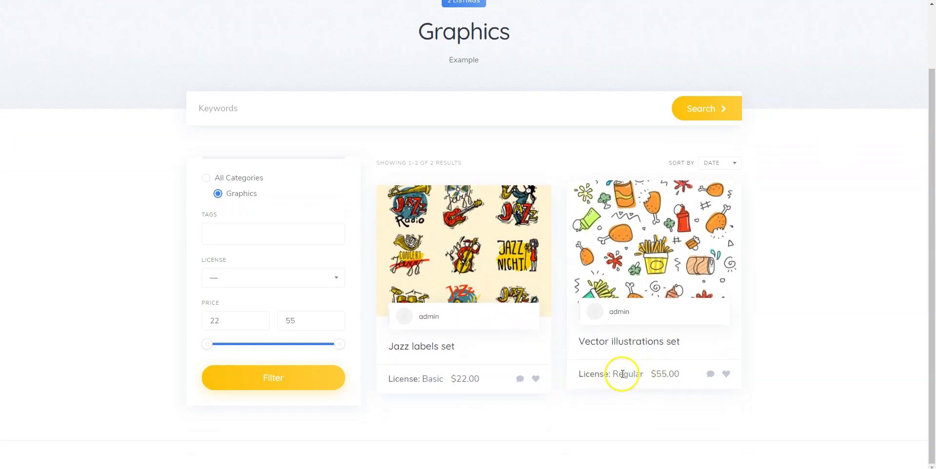
pyautogui.click(330, 285)
pyautogui.click(337, 280)
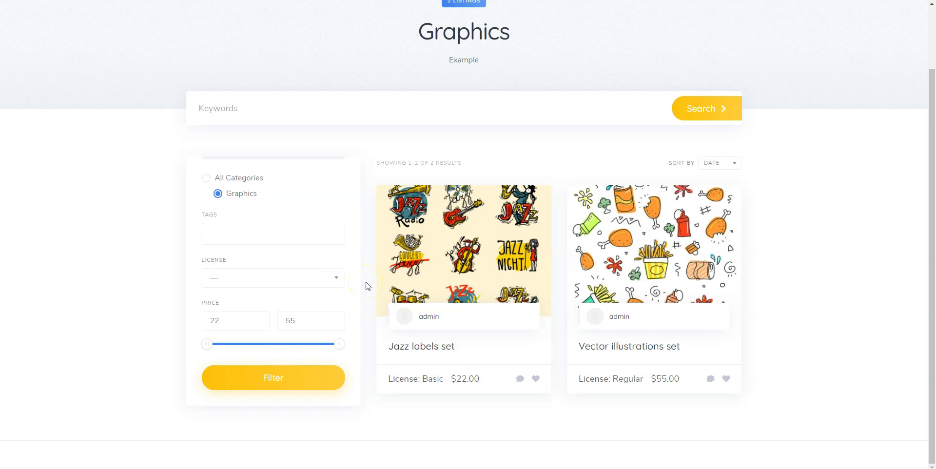
# Open the Vector illustrations set listing and buy it to reach checkout.
pyautogui.click(592, 344)
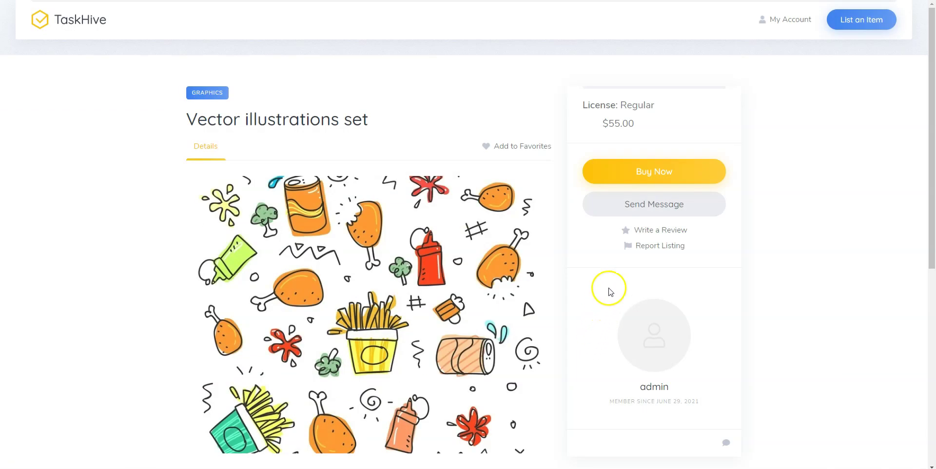
pyautogui.click(633, 174)
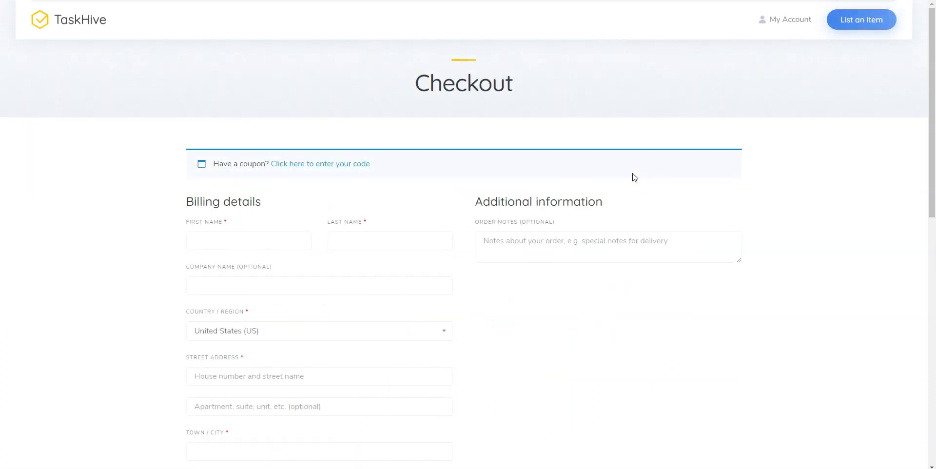
pyautogui.scroll(-2, 635, 177)
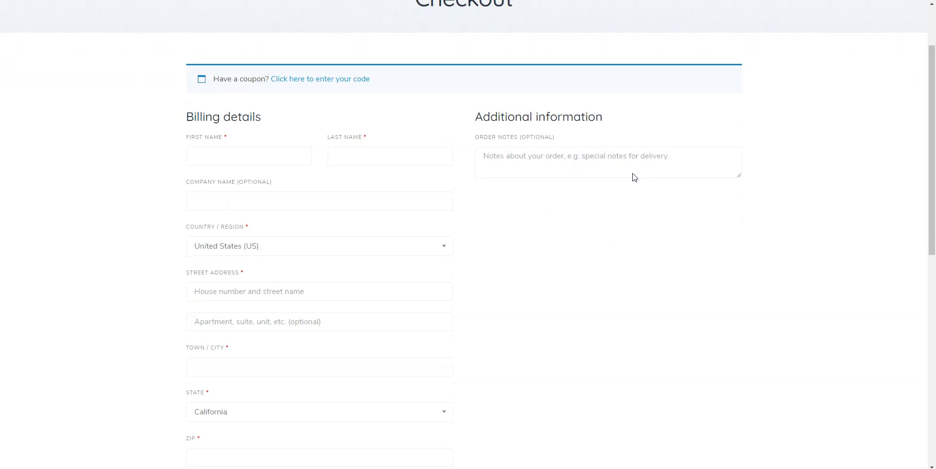
pyautogui.scroll(2, 634, 177)
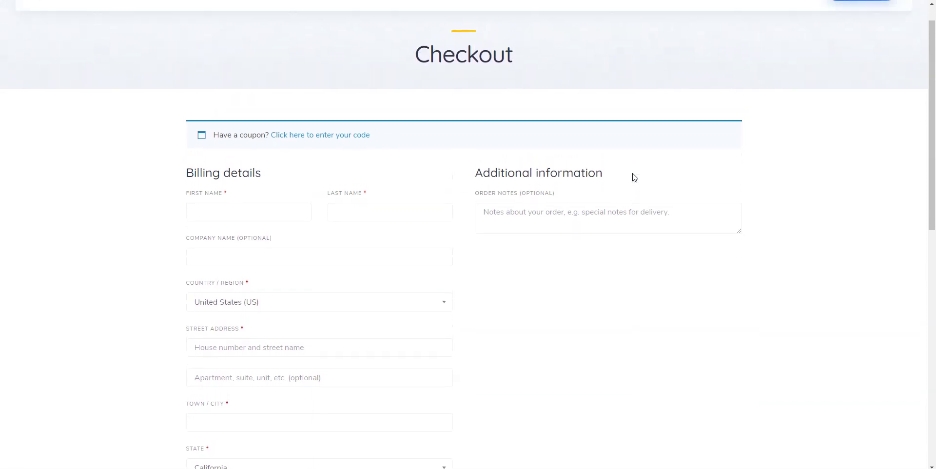
pyautogui.scroll(1, 635, 177)
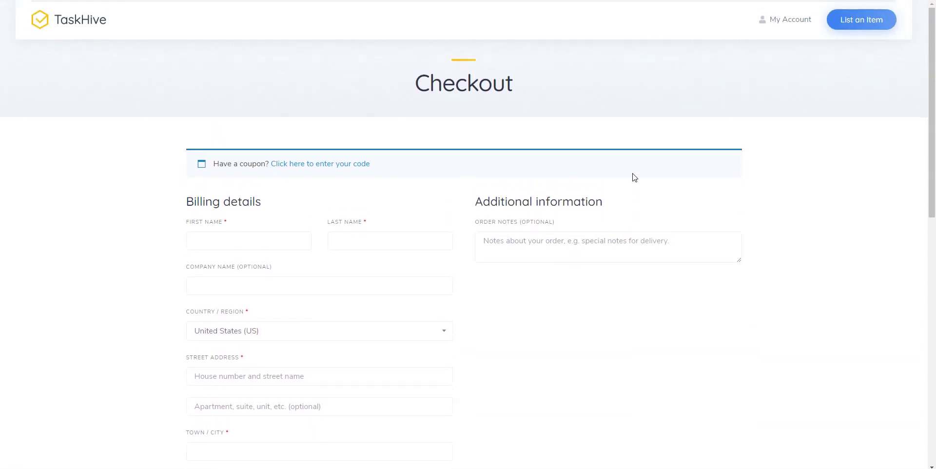
# Fill in the billing name, street address, apartment, city, ZIP 10001 and phone number.
pyautogui.write('example')
pyautogui.press('Tab')
pyautogui.write('e')
pyautogui.click(261, 381)
pyautogui.write('1')
pyautogui.click(253, 406)
pyautogui.write('1')
pyautogui.scroll(-6, 253, 406)
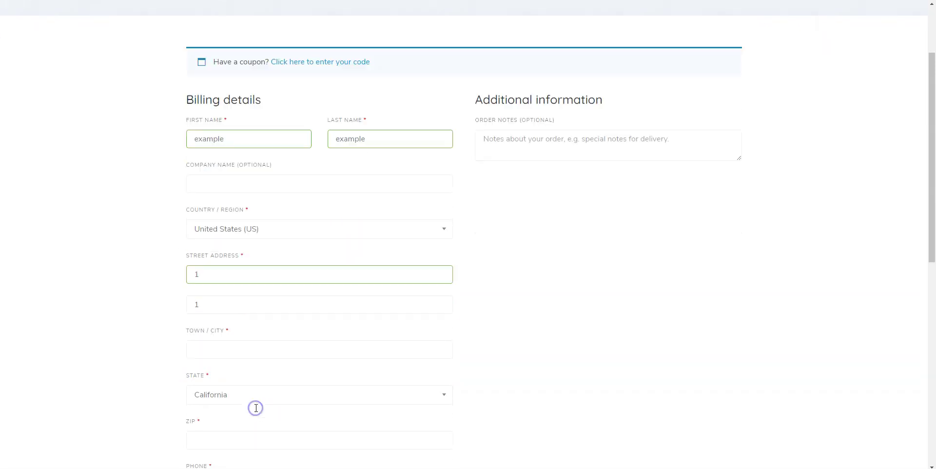
pyautogui.click(215, 277)
pyautogui.write('example')
pyautogui.scroll(-3, 212, 282)
pyautogui.click(209, 287)
pyautogui.click(203, 322)
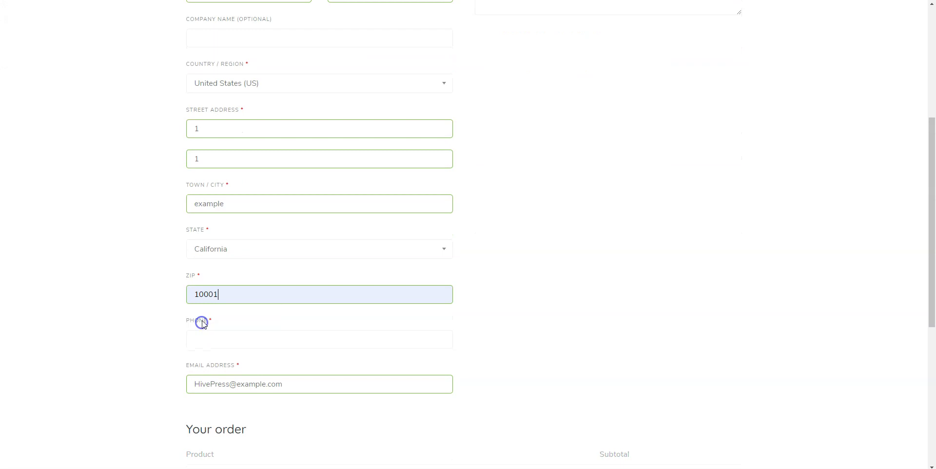
pyautogui.click(203, 335)
pyautogui.write('1')
pyautogui.scroll(-5, 204, 339)
pyautogui.scroll(-3, 205, 341)
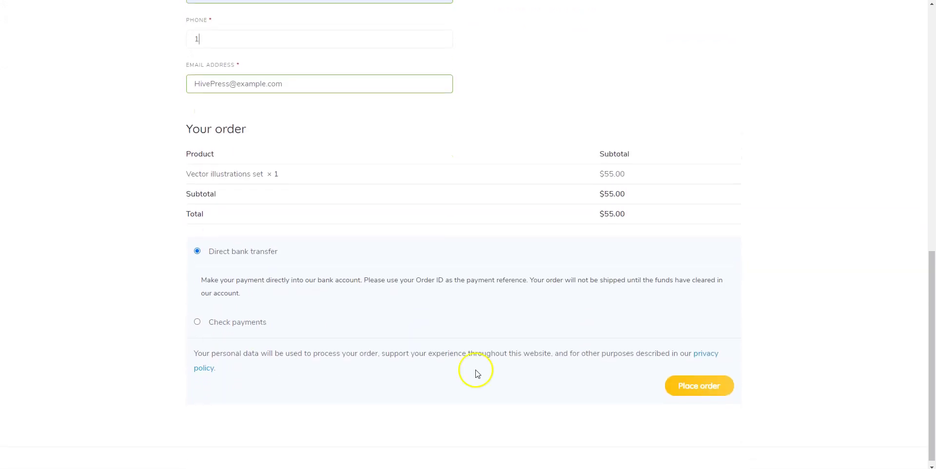
# Place the $55.00 order by direct bank transfer and review the confirmation.
pyautogui.click(690, 385)
pyautogui.scroll(-2, 688, 385)
pyautogui.scroll(2, 690, 389)
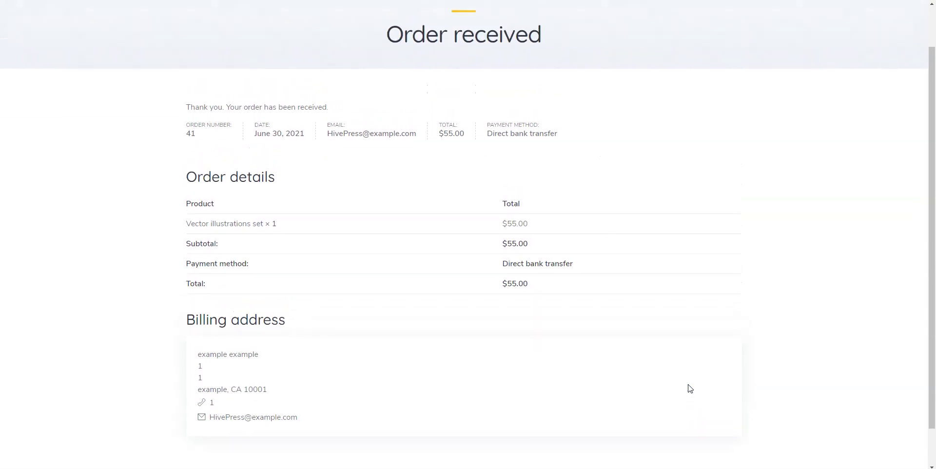
# From the buyer's account orders, open the details of completed order #41.
pyautogui.click(651, 393)
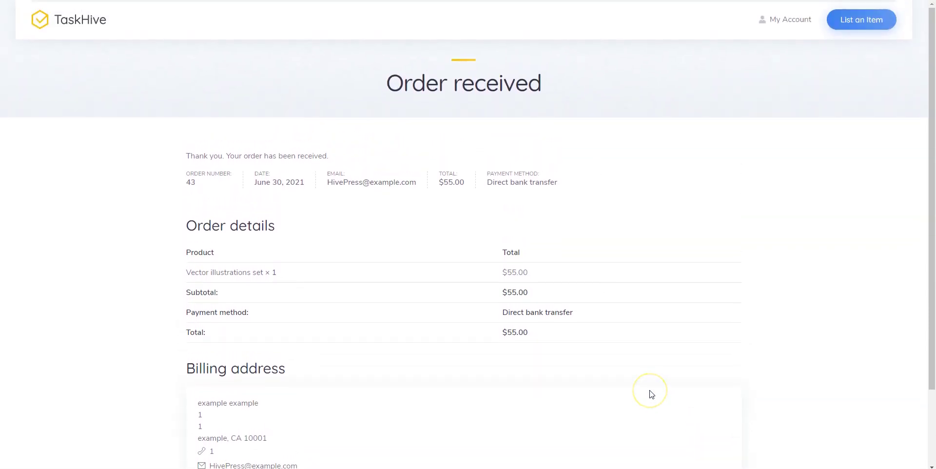
pyautogui.click(787, 24)
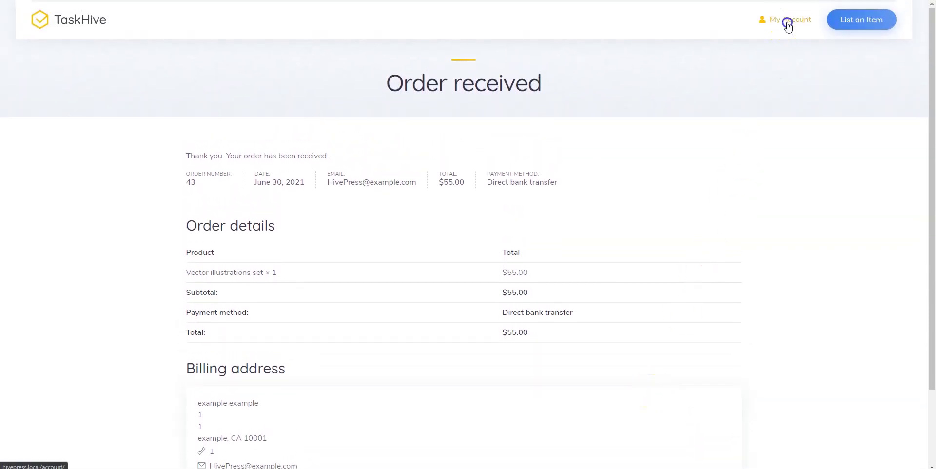
pyautogui.click(689, 388)
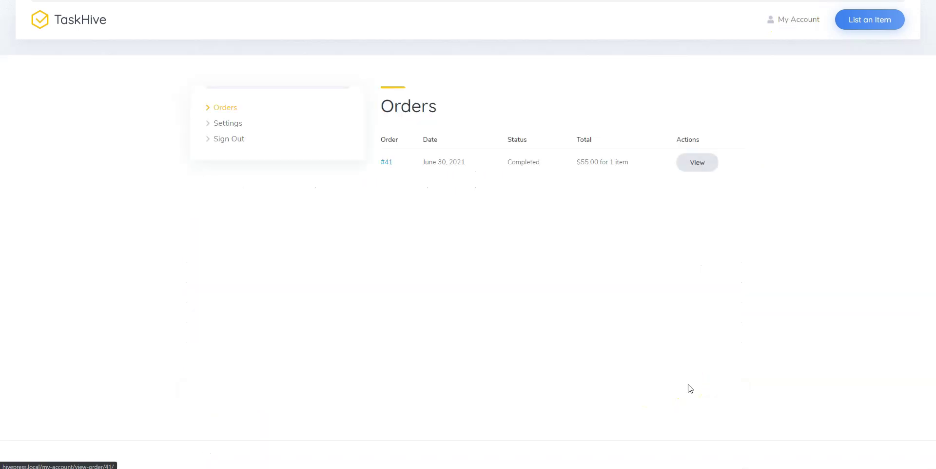
pyautogui.click(683, 161)
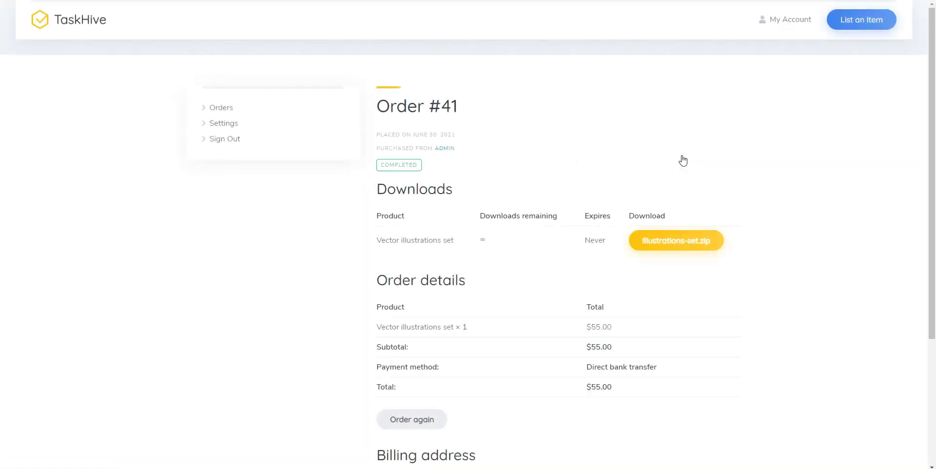
# Download the purchased illustrations-set.zip file and dismiss the browser's download notice.
pyautogui.click(672, 205)
pyautogui.click(671, 239)
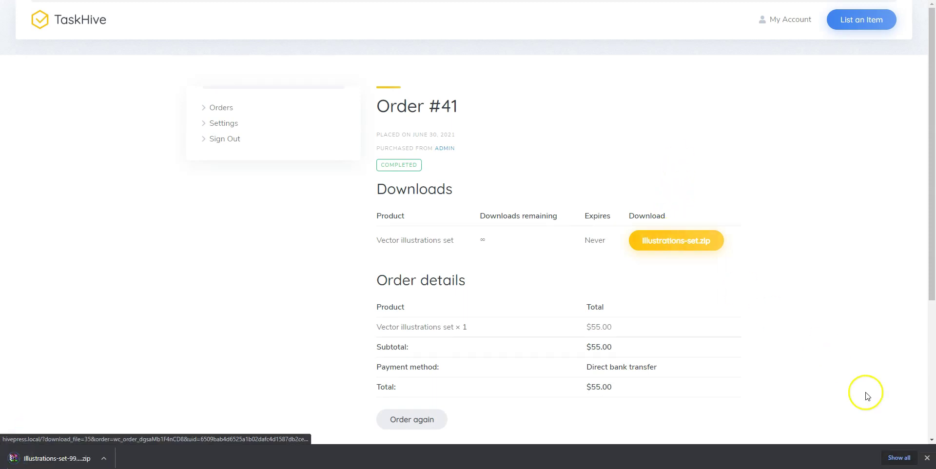
pyautogui.click(928, 458)
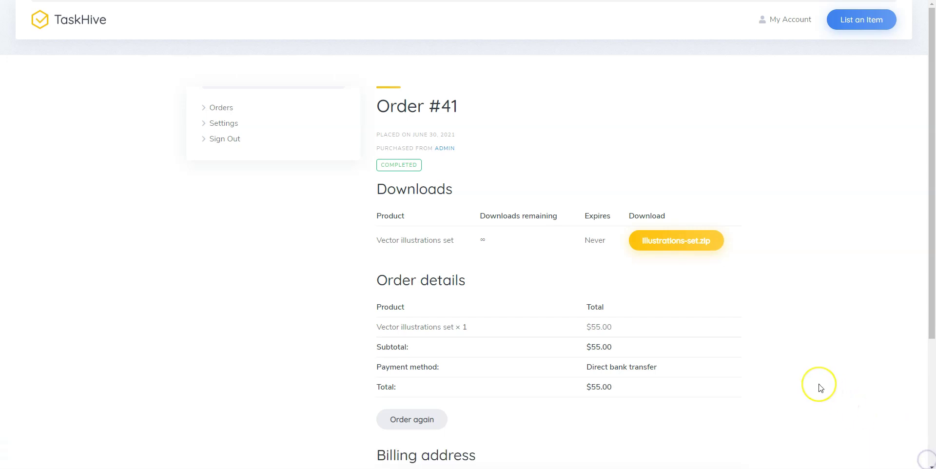
pyautogui.scroll(-3, 821, 386)
pyautogui.scroll(4, 820, 385)
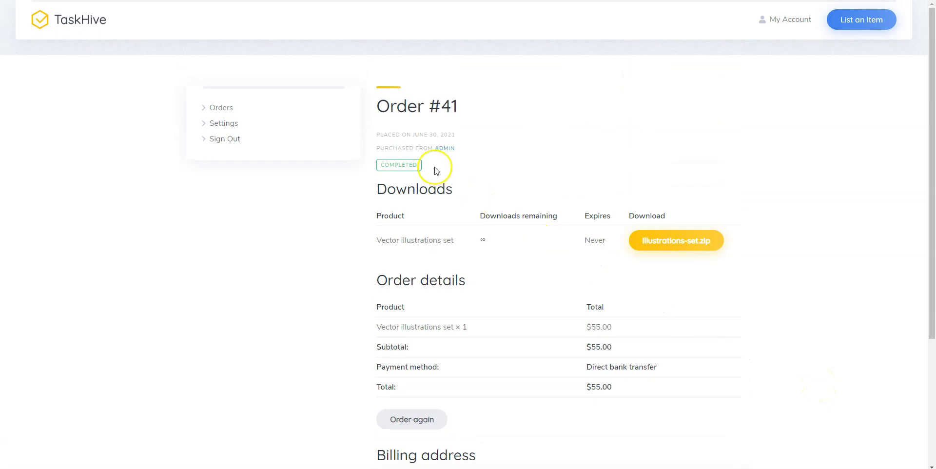
# Visit the ADMIN seller's profile, open and cancel a message, then return to account Orders.
pyautogui.click(446, 149)
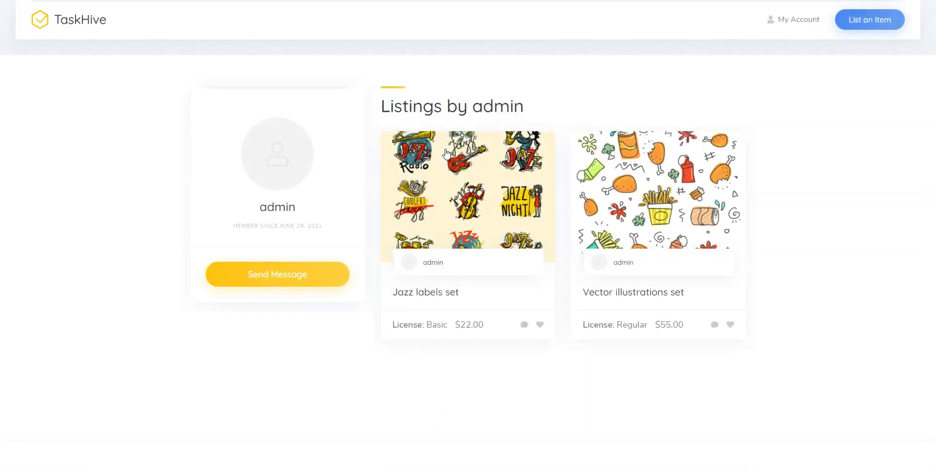
pyautogui.click(326, 275)
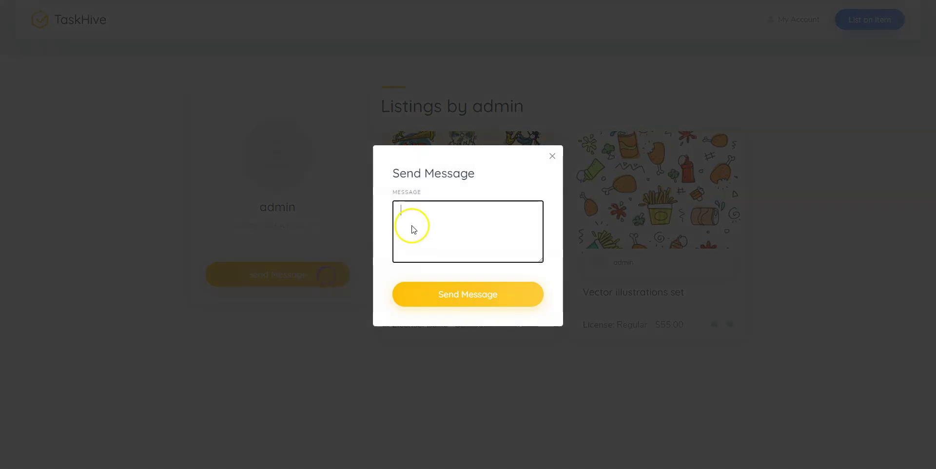
pyautogui.click(553, 157)
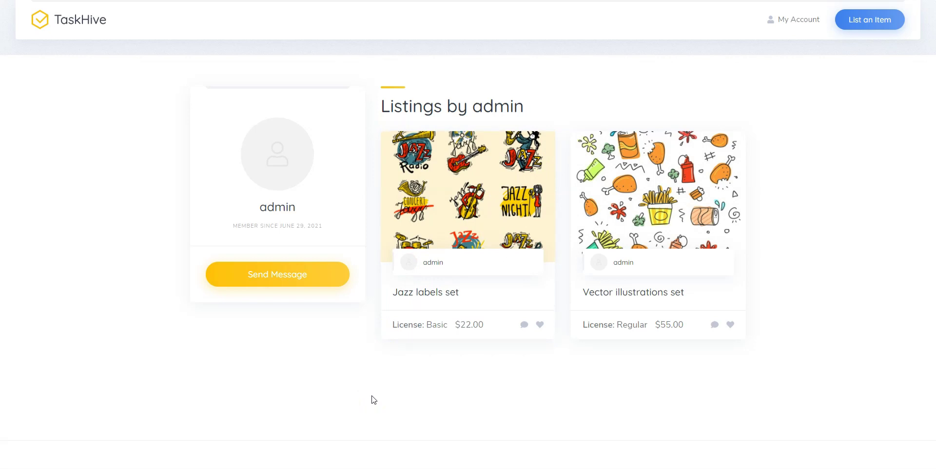
pyautogui.click(818, 21)
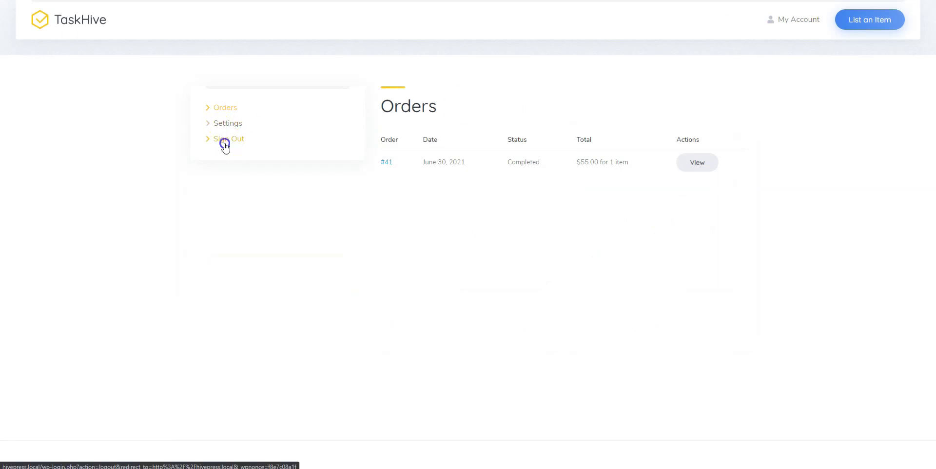
# Sign out of the buyer and sign in as admin with the seller's password to view the $55.00 Dashboard.
pyautogui.click(225, 141)
pyautogui.click(801, 18)
pyautogui.write('admin')
pyautogui.press('Tab')
pyautogui.write('hivepress')
pyautogui.click(489, 280)
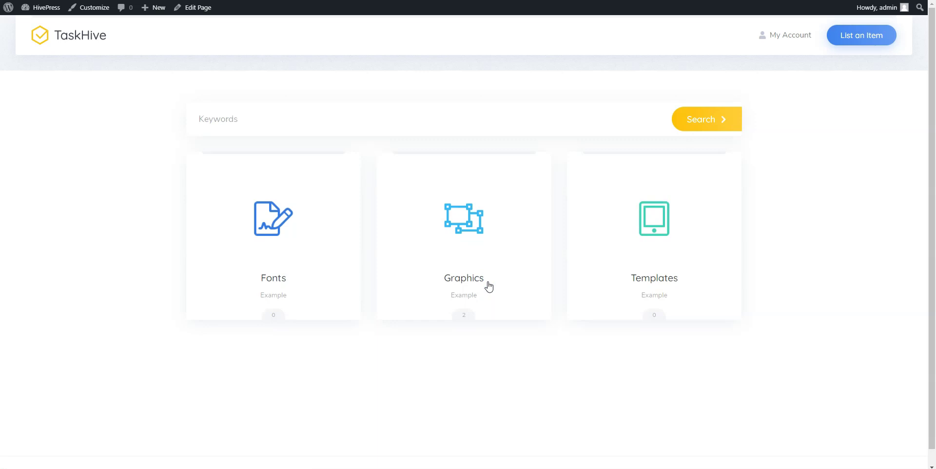
pyautogui.click(776, 40)
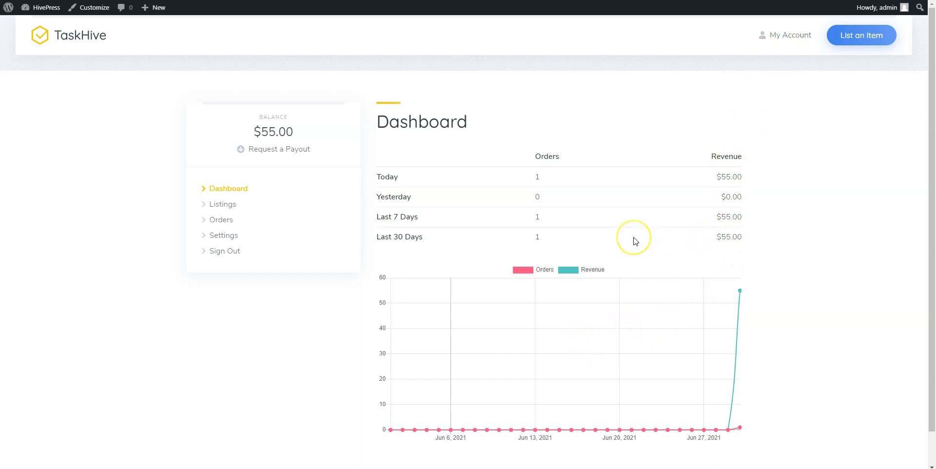
pyautogui.scroll(-1, 636, 239)
pyautogui.scroll(1, 636, 240)
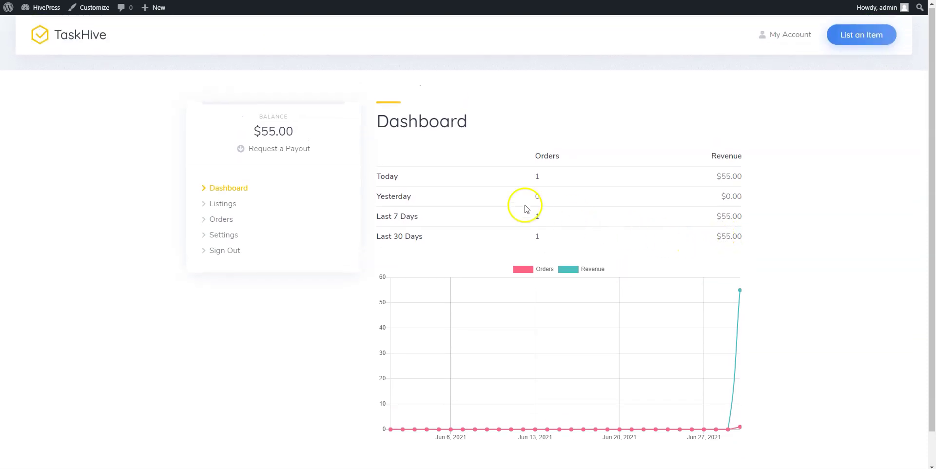
pyautogui.click(295, 152)
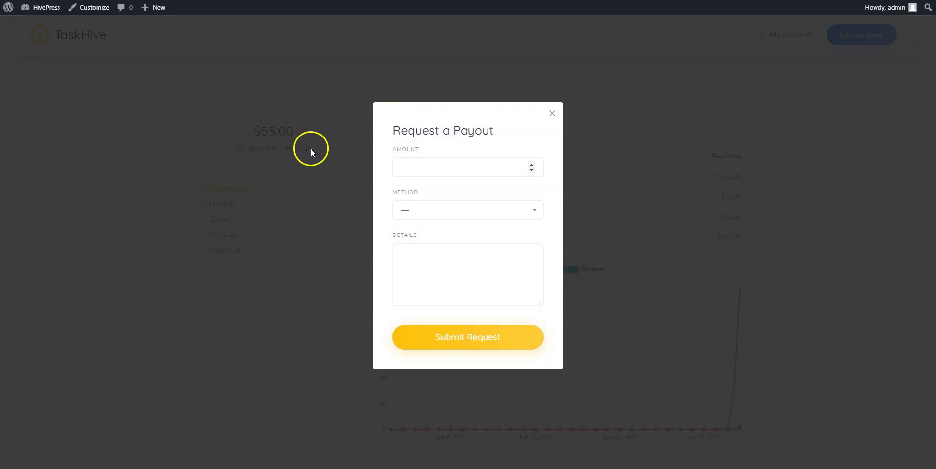
pyautogui.click(447, 211)
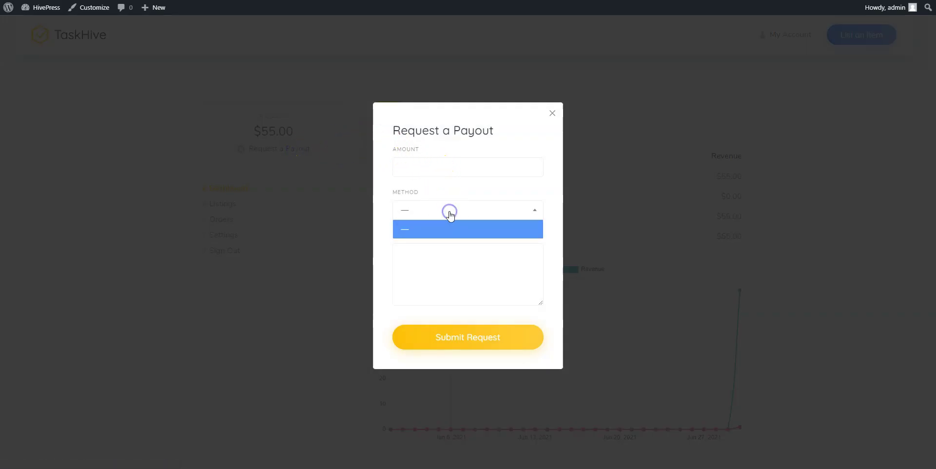
pyautogui.click(449, 214)
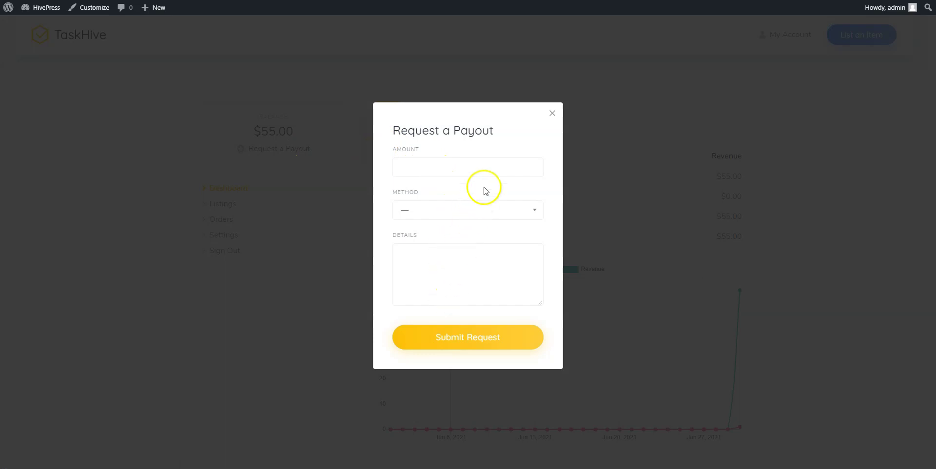
pyautogui.click(553, 113)
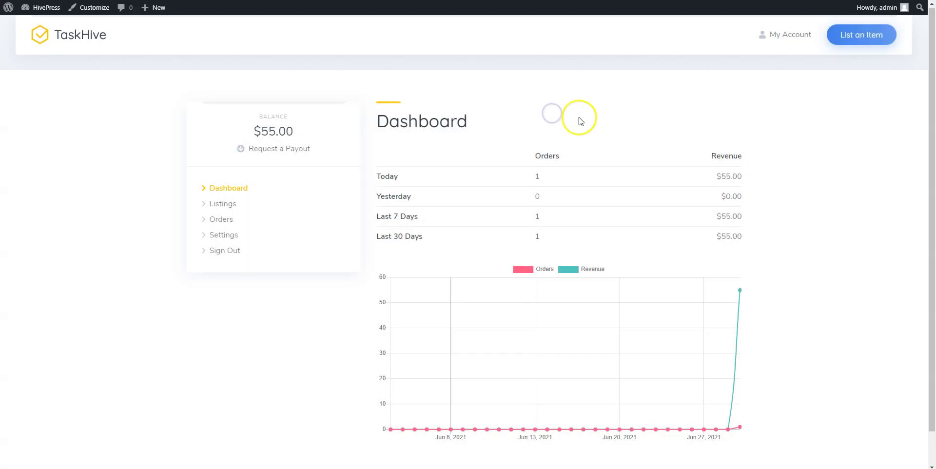
# Return to the TaskHive home page and scroll through its Fonts, Graphics, Templates categories and two listings.
pyautogui.click(592, 122)
pyautogui.click(99, 42)
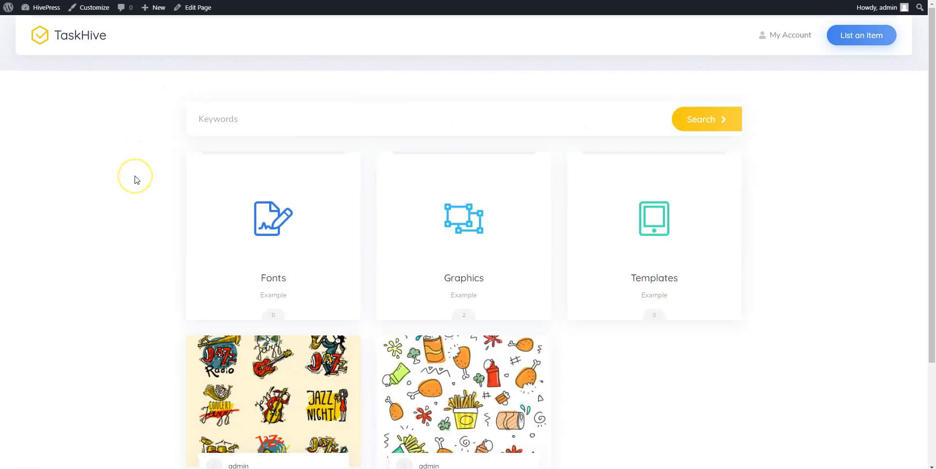
pyautogui.scroll(-3, 137, 180)
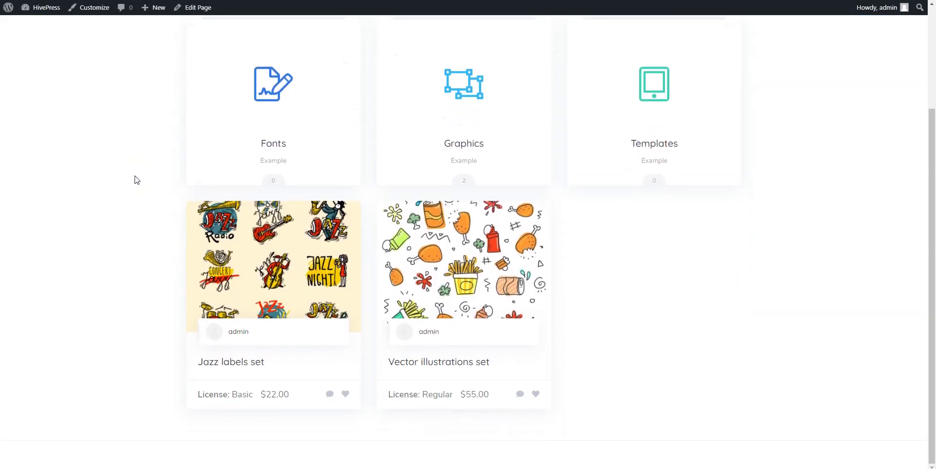
pyautogui.scroll(2, 136, 180)
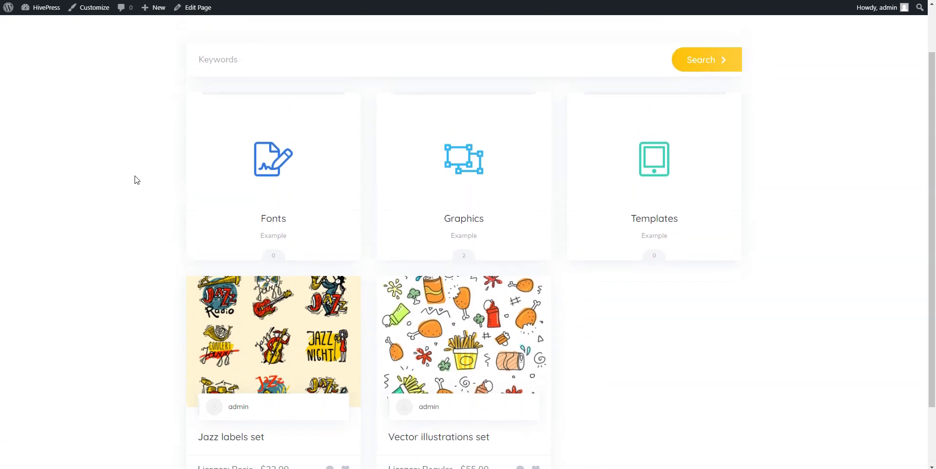
pyautogui.scroll(1, 137, 180)
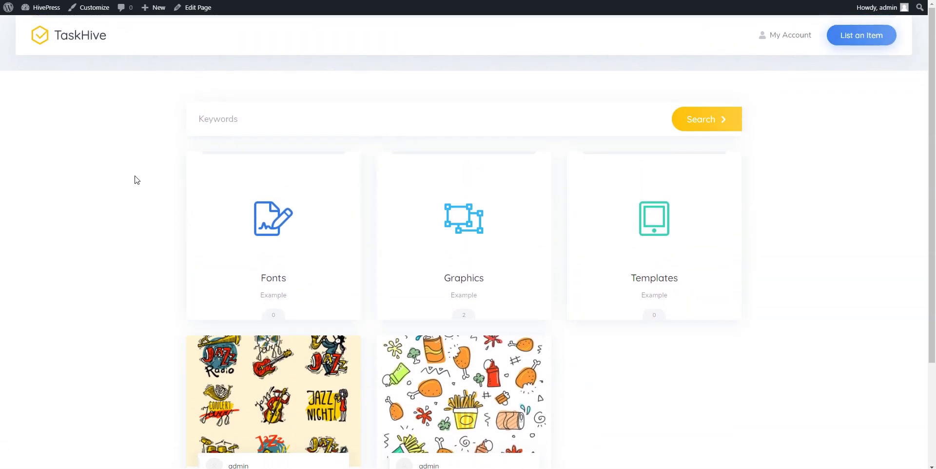